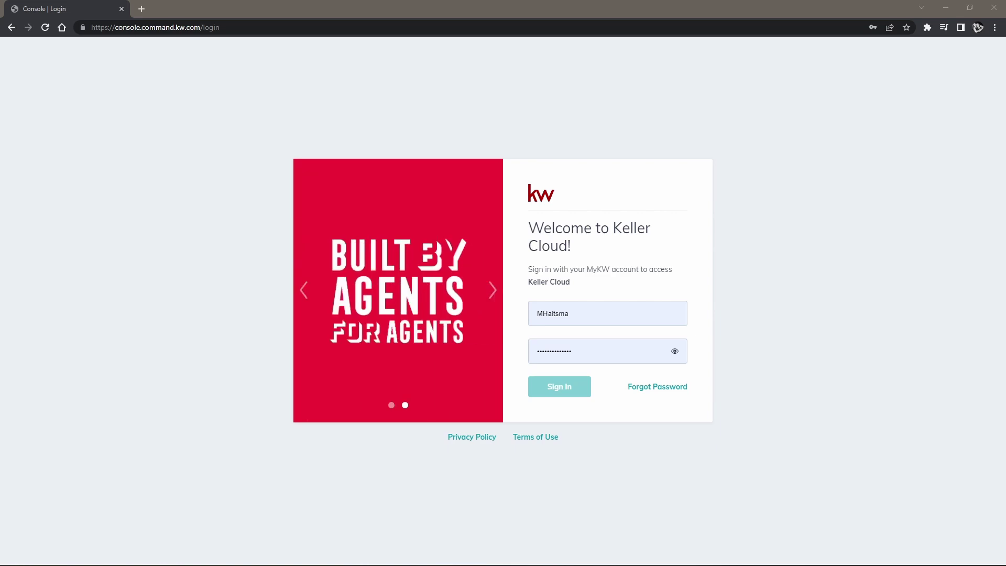
- Sign in to KW Command using the saved username and password credentials
{"action": "left_click", "coordinate": [548, 313]}
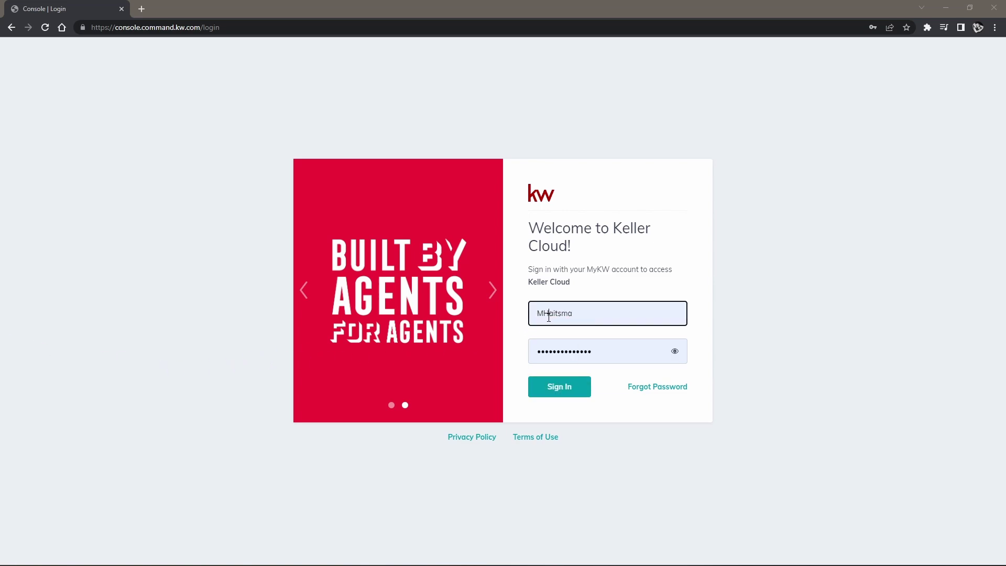
{"action": "left_click", "coordinate": [547, 358]}
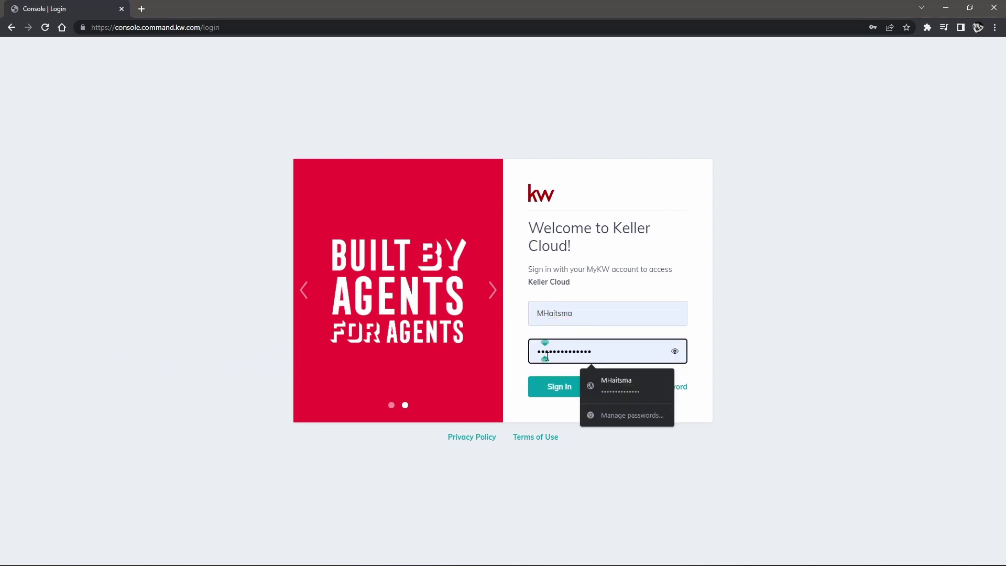
{"action": "left_click", "coordinate": [546, 387]}
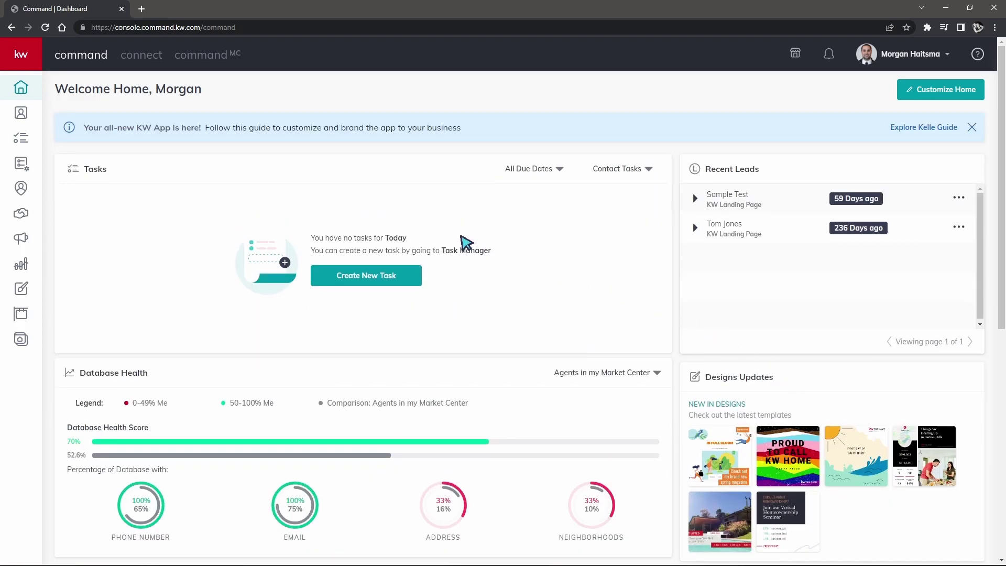
- Expand the left sidebar labels and open the Contacts list
{"action": "left_click", "coordinate": [14, 57]}
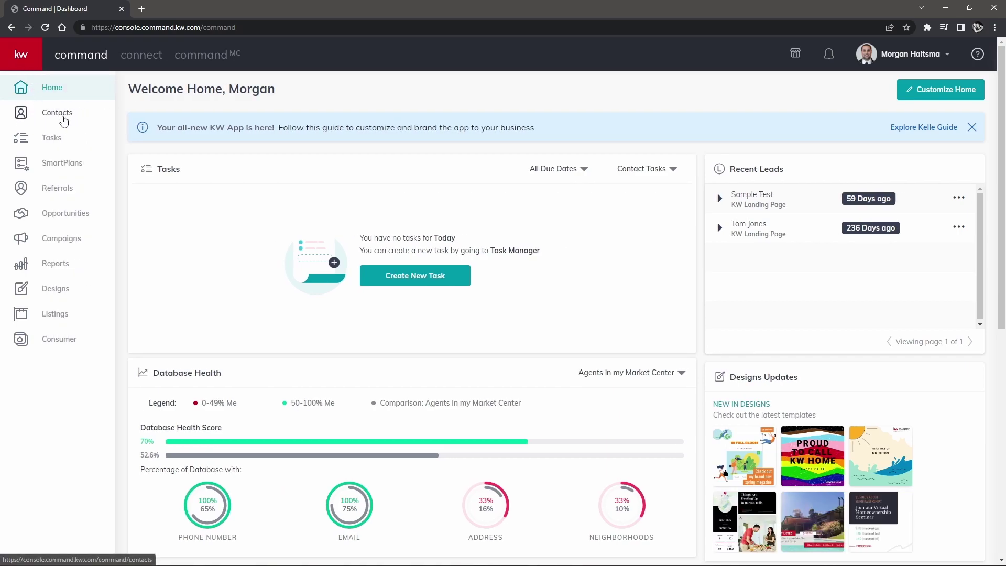
{"action": "left_click", "coordinate": [63, 120]}
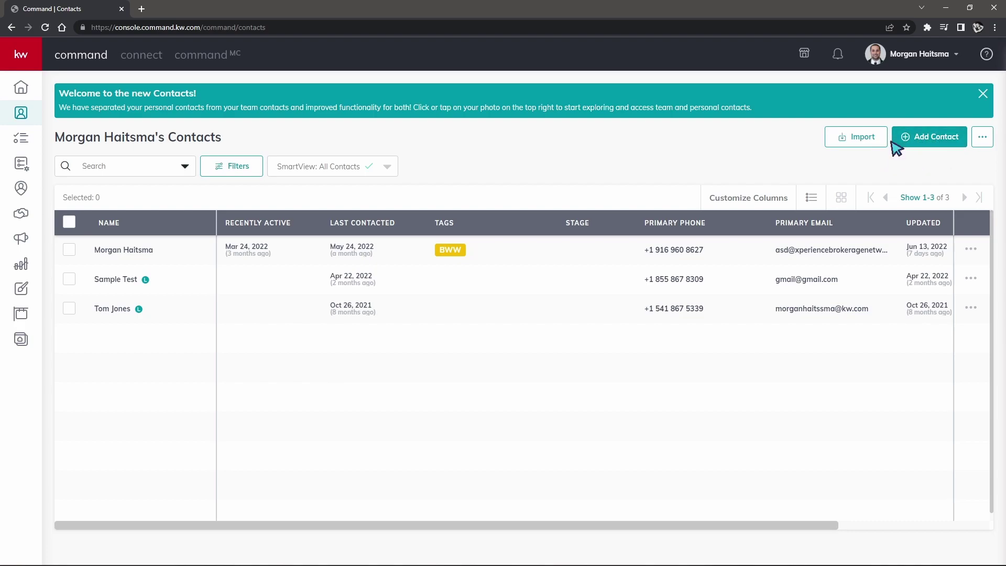
- From Import's Upload File dialog, download the premade contact template CSV and open it
{"action": "left_click", "coordinate": [863, 140]}
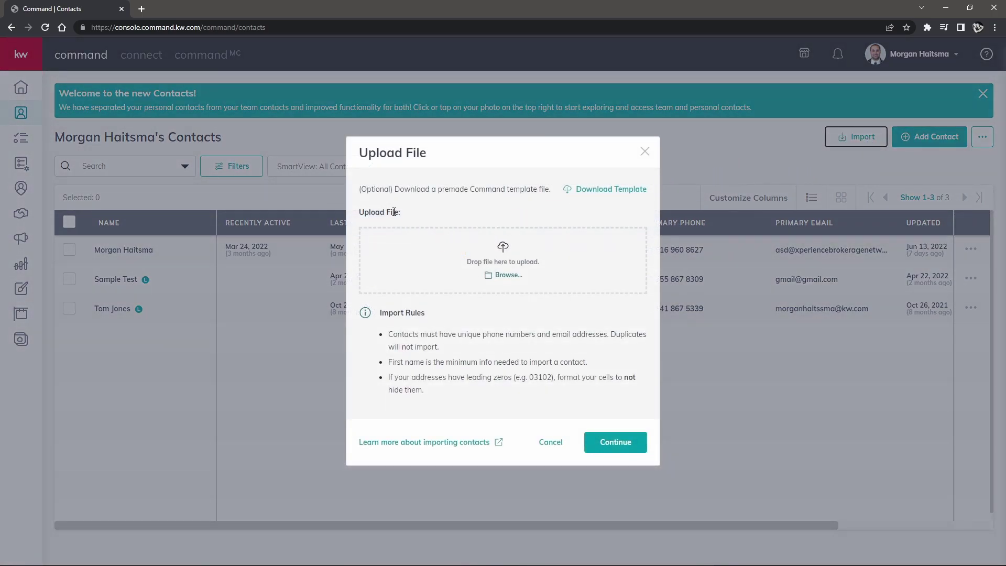
{"action": "left_click_drag", "start_coordinate": [395, 189], "coordinate": [548, 192]}
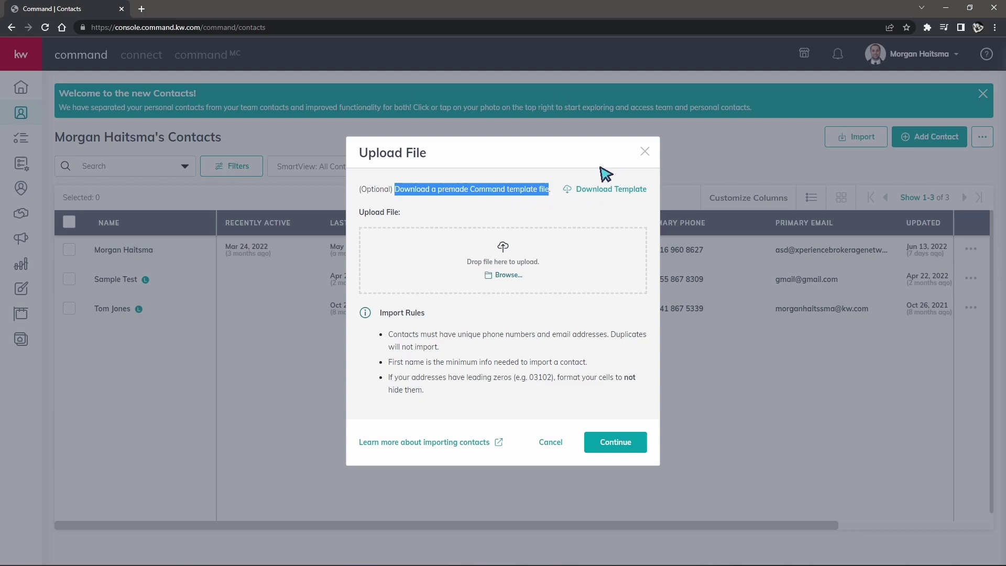
{"action": "left_click", "coordinate": [611, 195]}
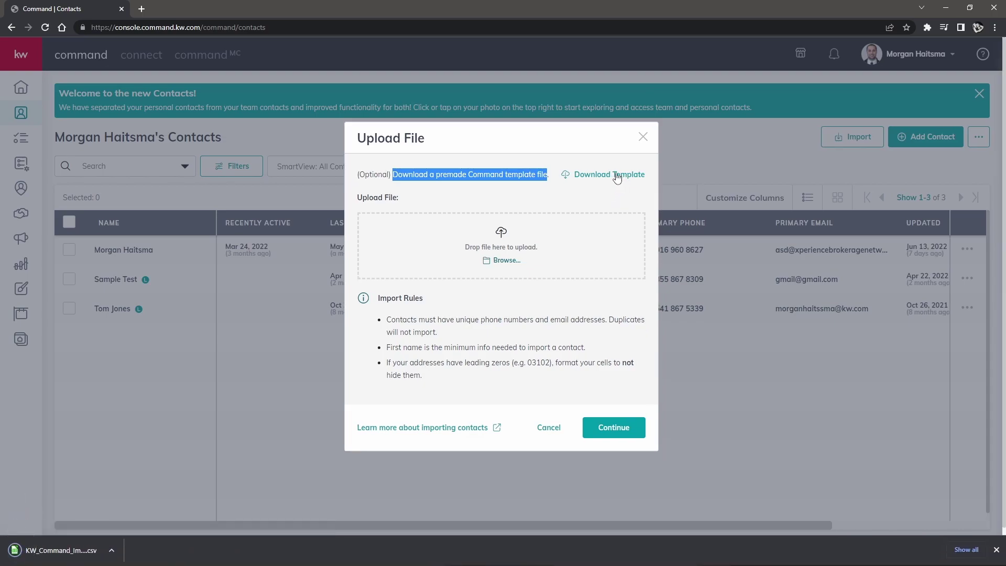
{"action": "left_click", "coordinate": [51, 550]}
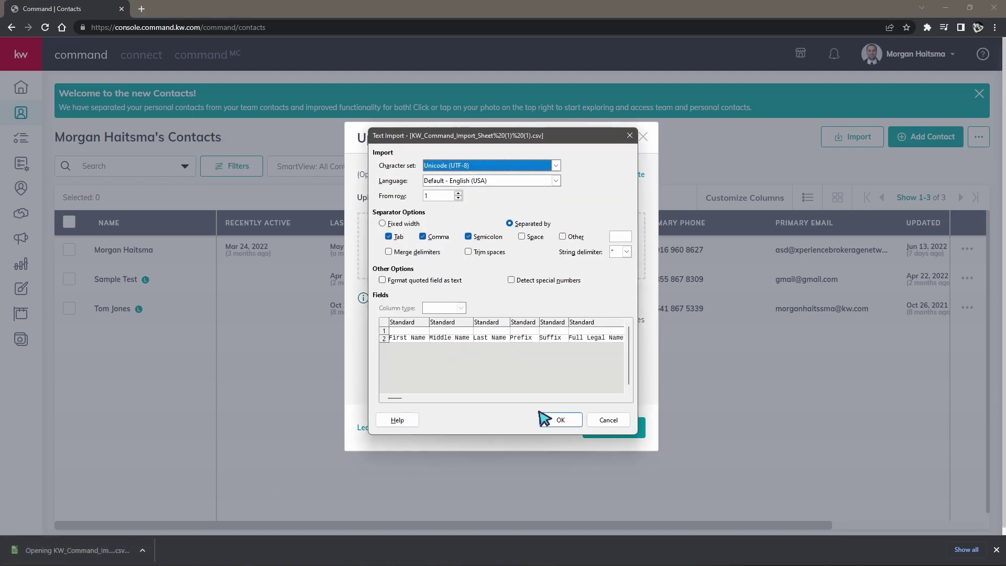
- Accept the Text Import settings and select header rows 1 and 2 of the template
{"action": "left_click", "coordinate": [556, 420]}
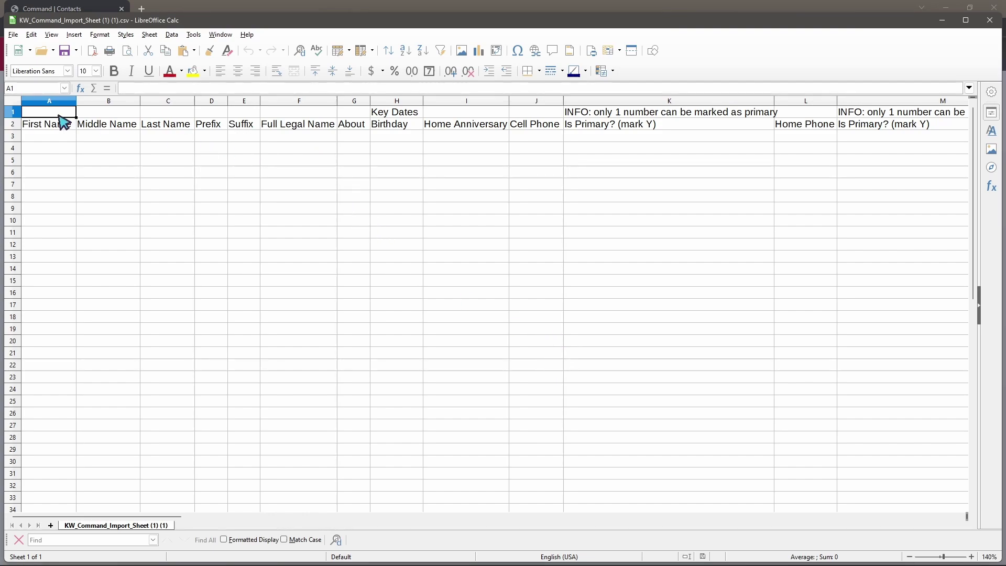
{"action": "left_click_drag", "start_coordinate": [13, 111], "coordinate": [14, 124]}
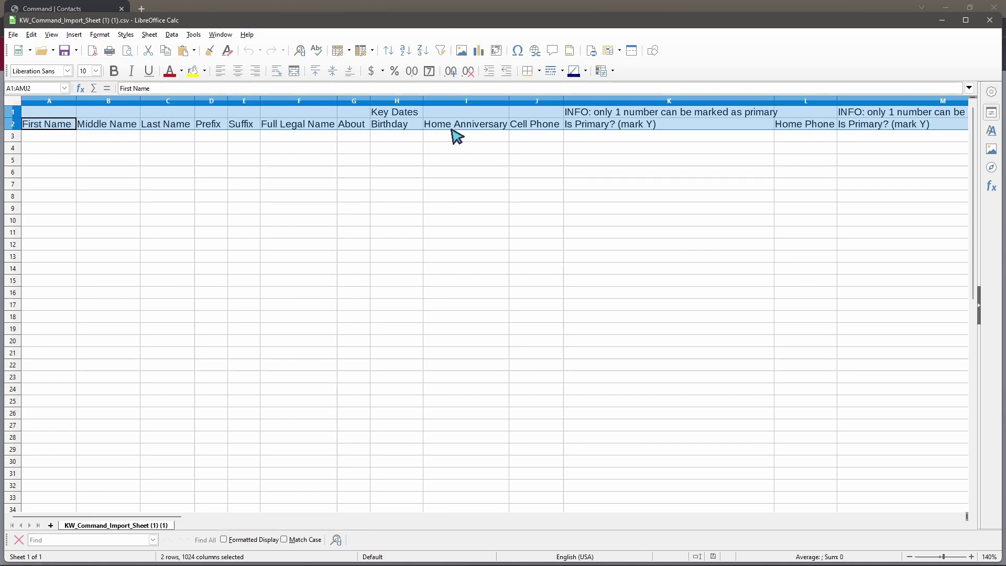
{"action": "left_click", "coordinate": [257, 147]}
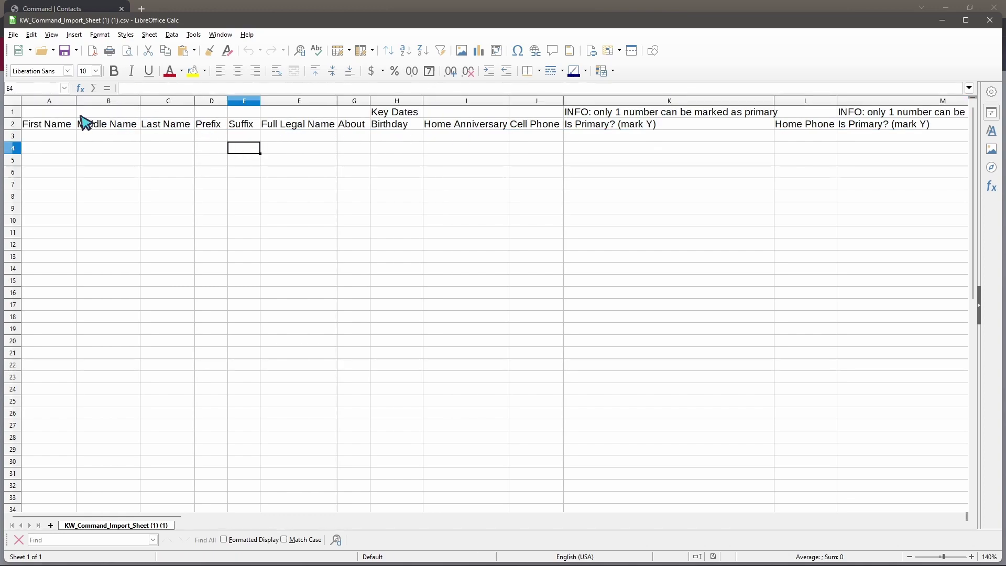
{"action": "left_click", "coordinate": [13, 112]}
{"action": "left_click", "coordinate": [13, 124]}
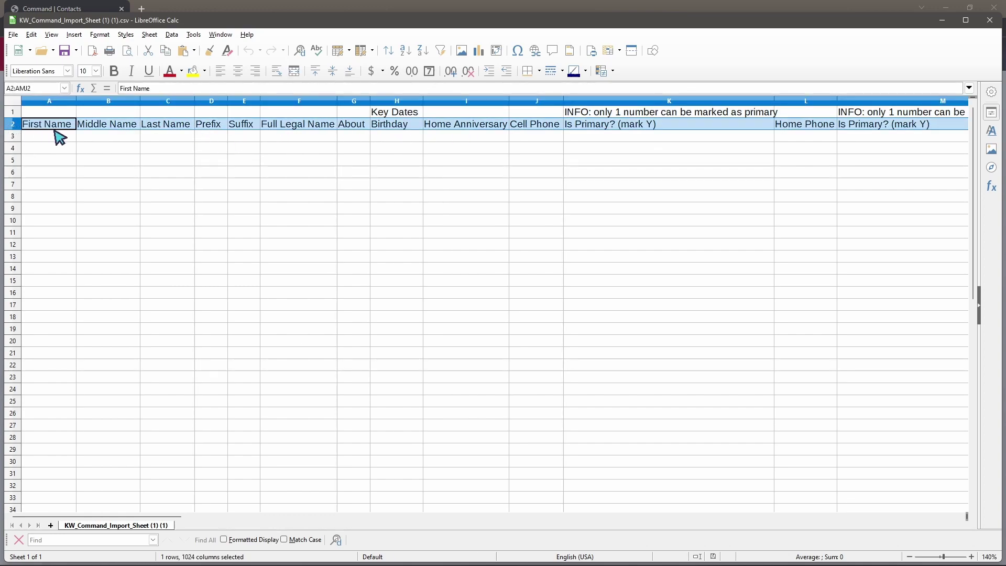
- Select the First Name cells from A3 down to A44
{"action": "left_click", "coordinate": [36, 140]}
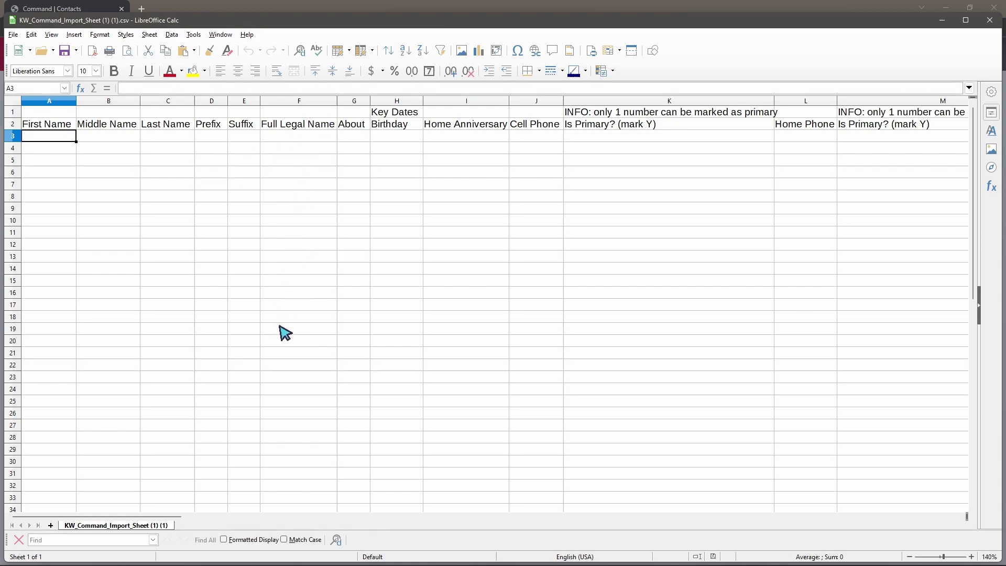
{"action": "left_click_drag", "start_coordinate": [52, 137], "coordinate": [52, 519]}
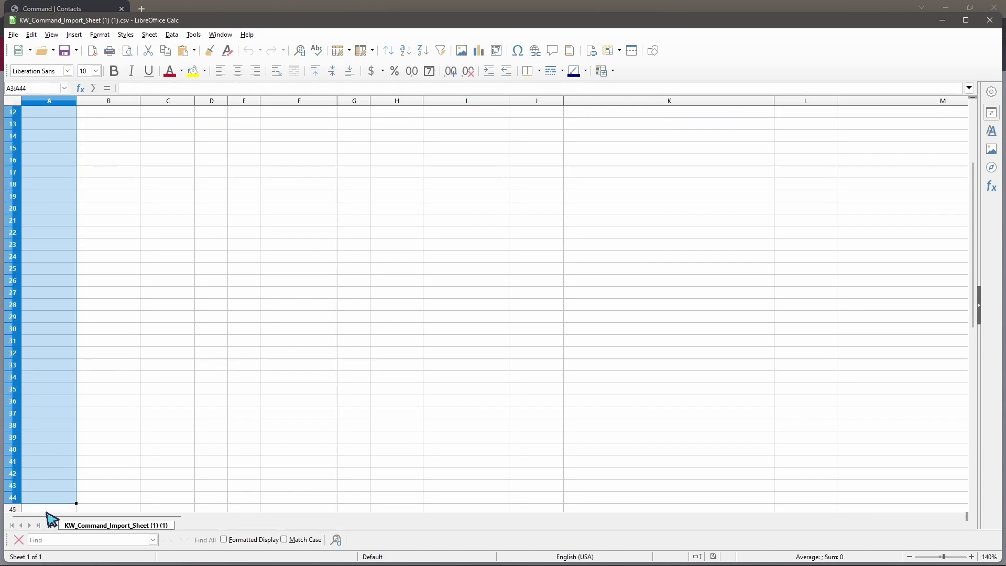
{"action": "scroll", "coordinate": [103, 233], "scroll_direction": "up", "scroll_amount": 4}
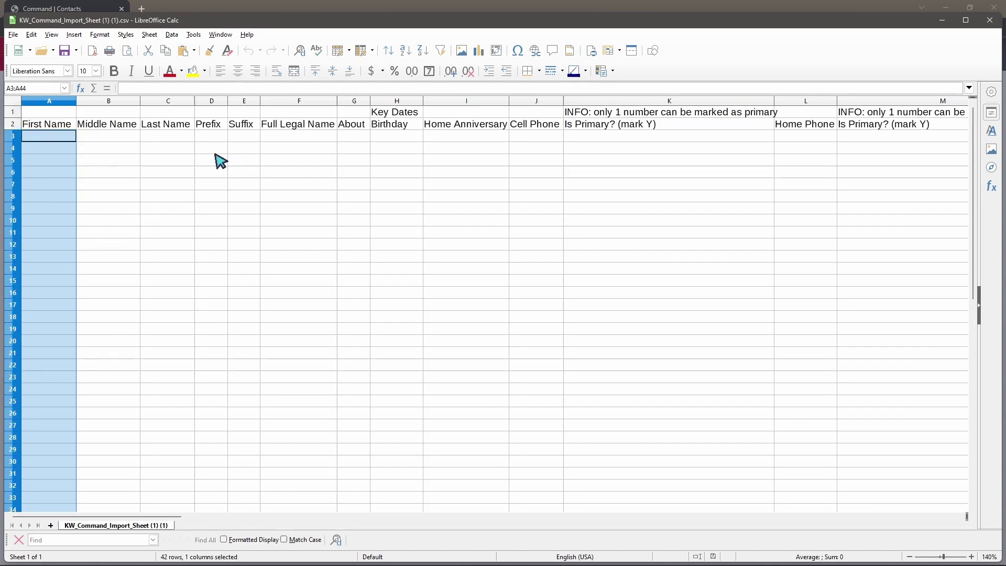
- Clear the column A selection and scroll Test SLM Import lise.csv back to column A
{"action": "left_click", "coordinate": [169, 138]}
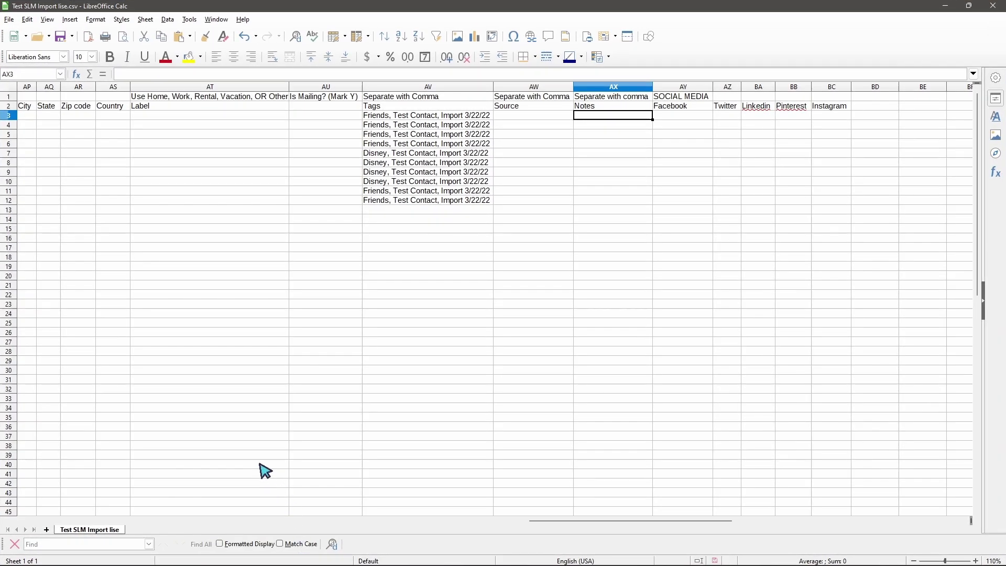
{"action": "left_click_drag", "start_coordinate": [530, 529], "coordinate": [37, 511]}
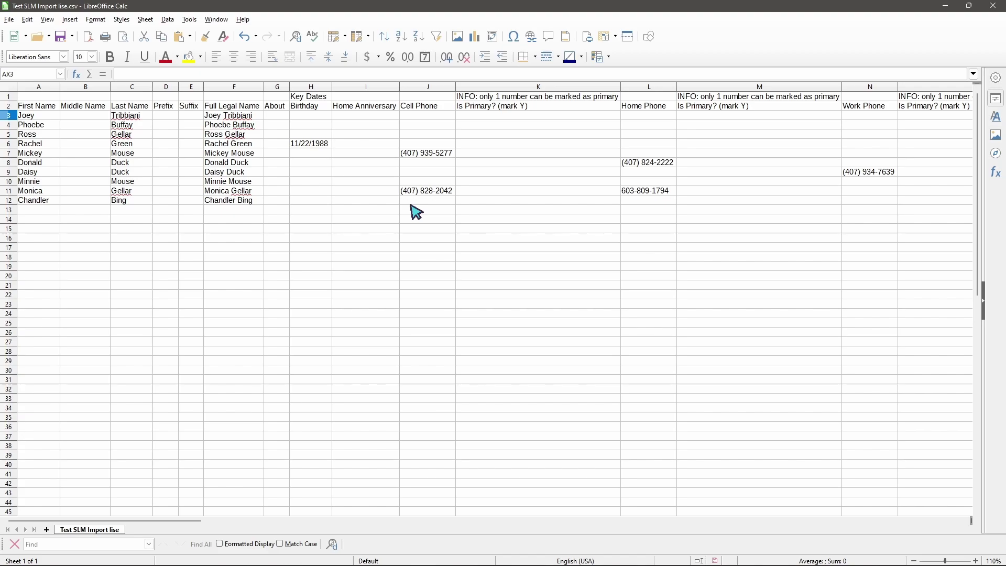
- Mark row 7's cell phone as primary by entering Y in K7
{"action": "left_click", "coordinate": [423, 87]}
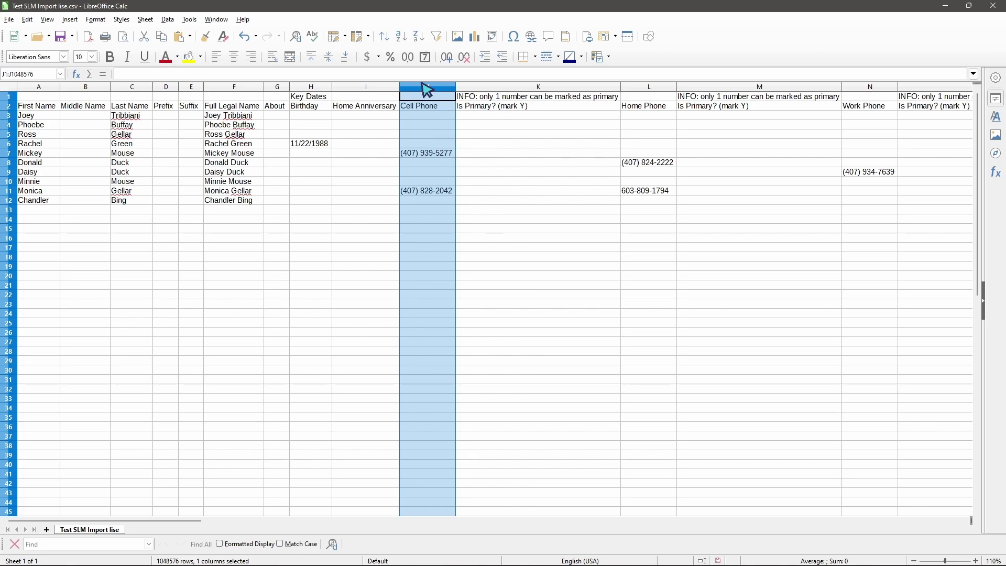
{"action": "left_click", "coordinate": [11, 134]}
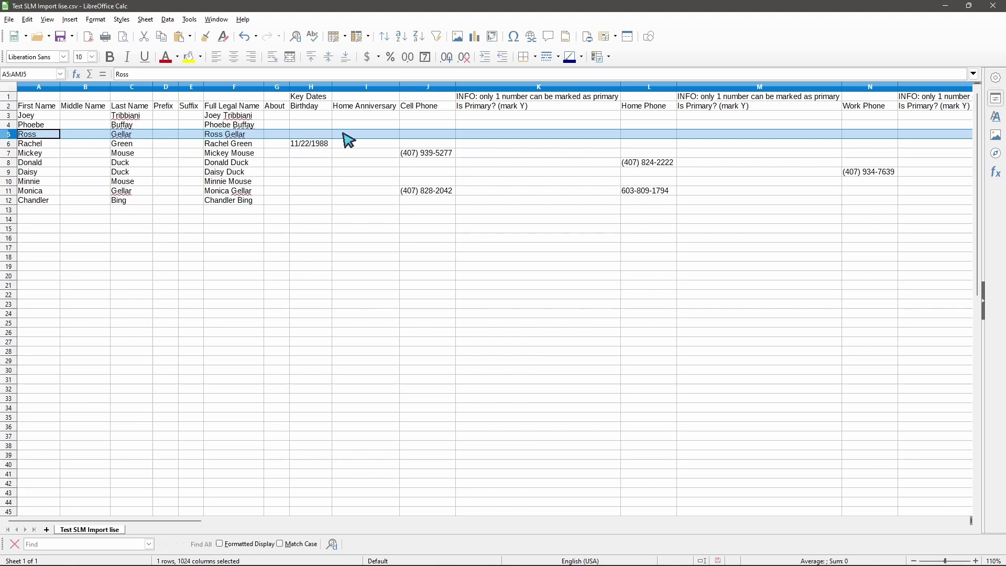
{"action": "left_click", "coordinate": [6, 153]}
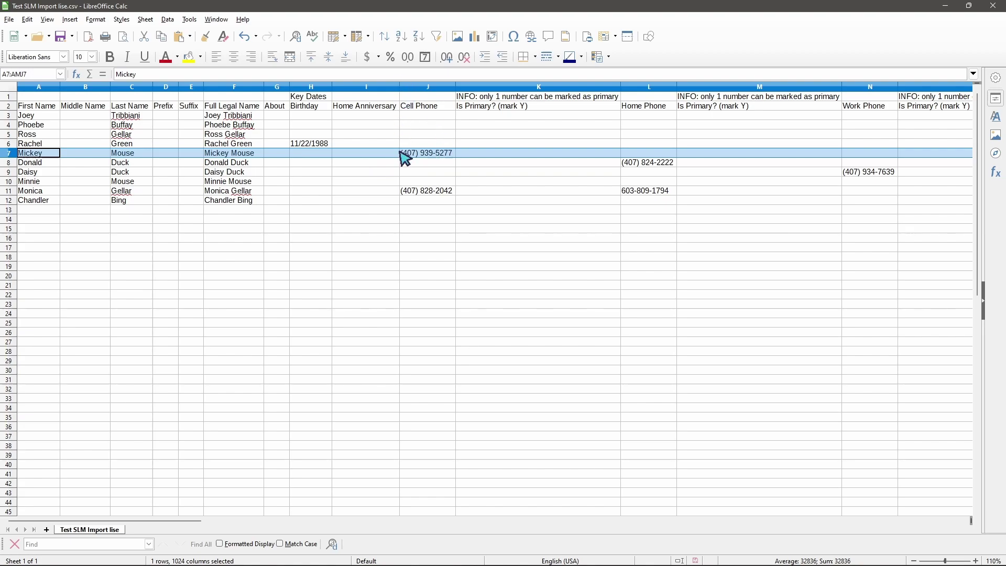
{"action": "left_click", "coordinate": [480, 158]}
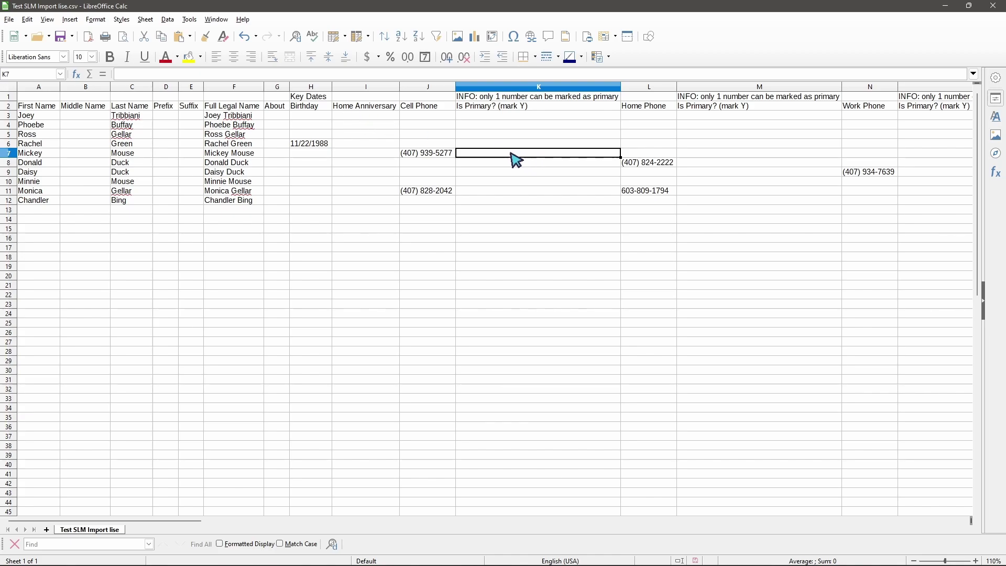
{"action": "type", "text": "Y"}
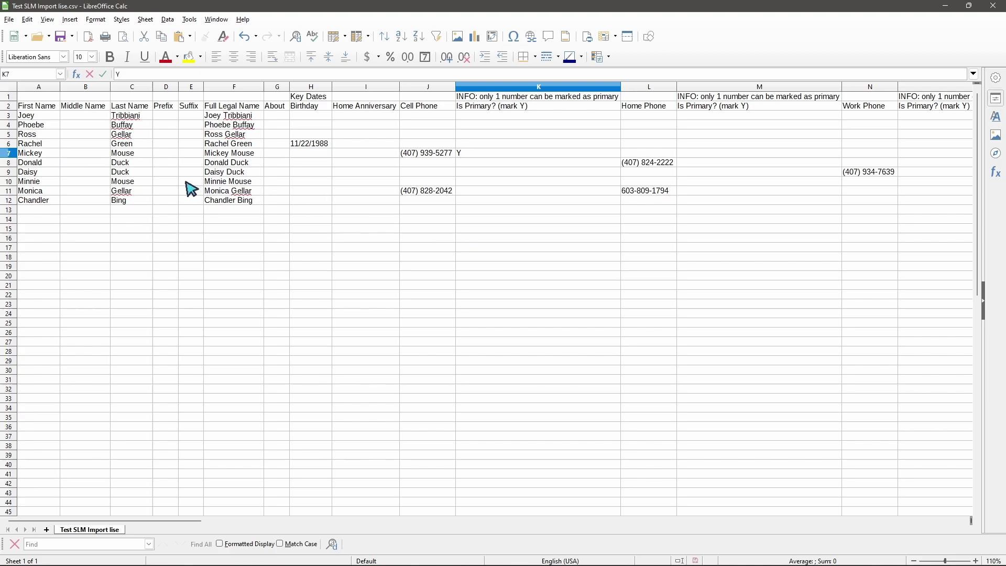
- Enter Y in M8 to mark row 8's home phone primary, then scroll to the email columns
{"action": "left_click", "coordinate": [9, 162]}
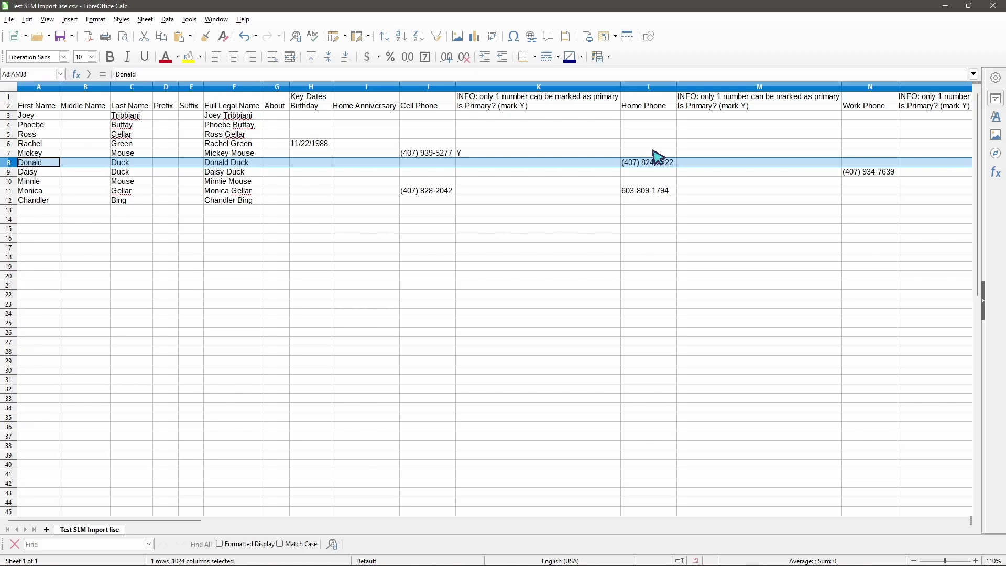
{"action": "left_click", "coordinate": [686, 163]}
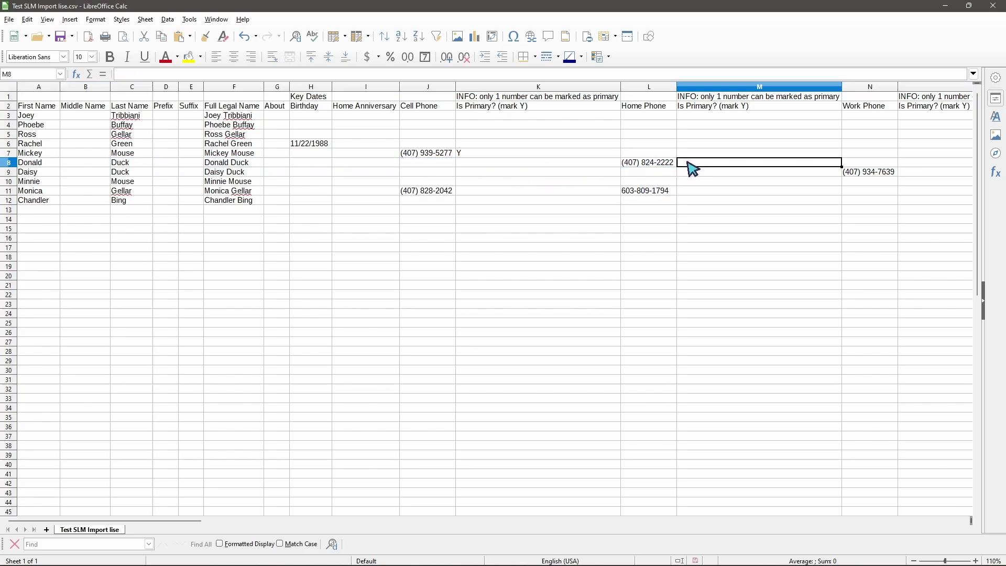
{"action": "type", "text": "y"}
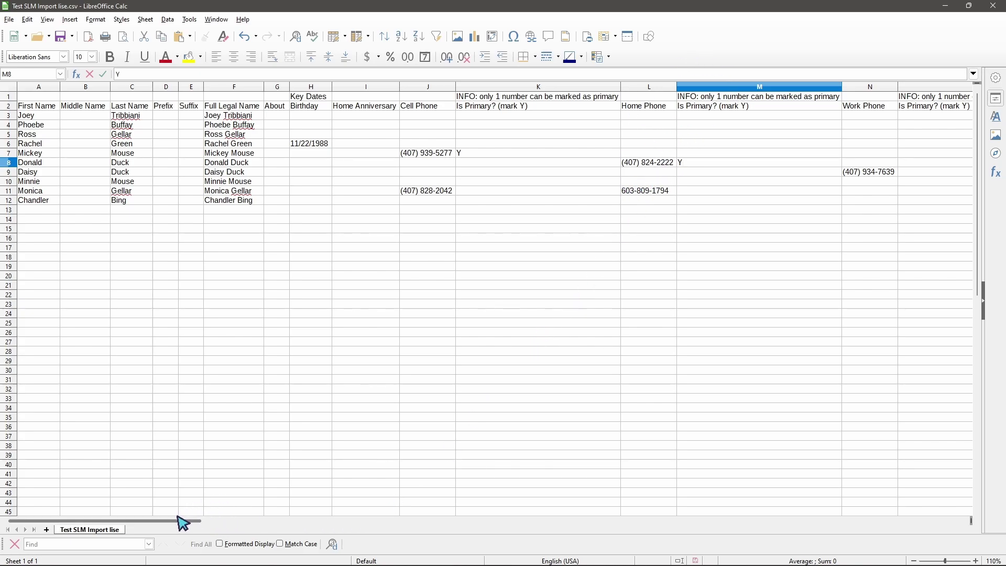
{"action": "left_click_drag", "start_coordinate": [193, 524], "coordinate": [389, 557]}
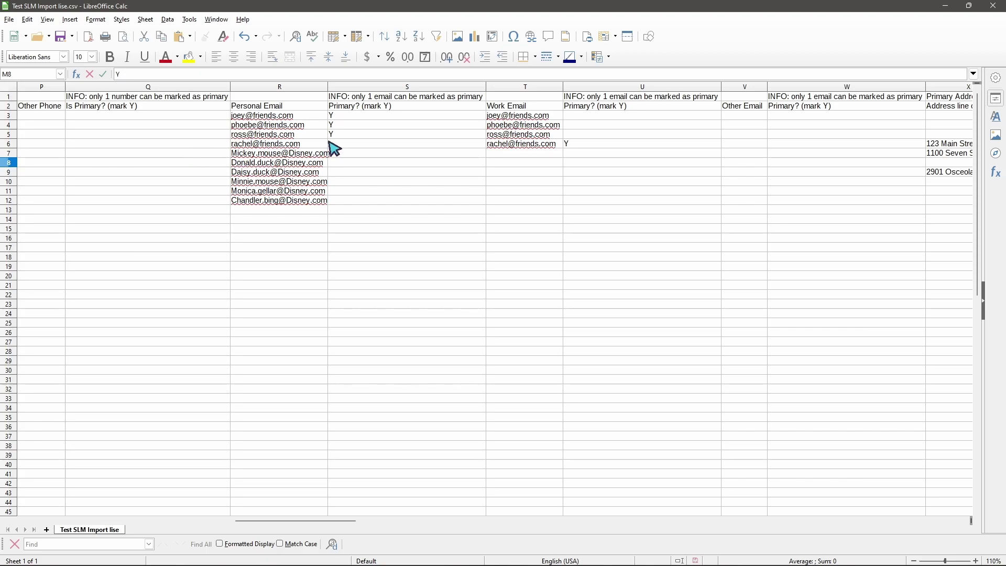
{"action": "left_click", "coordinate": [344, 137]}
{"action": "double_click", "coordinate": [339, 133]}
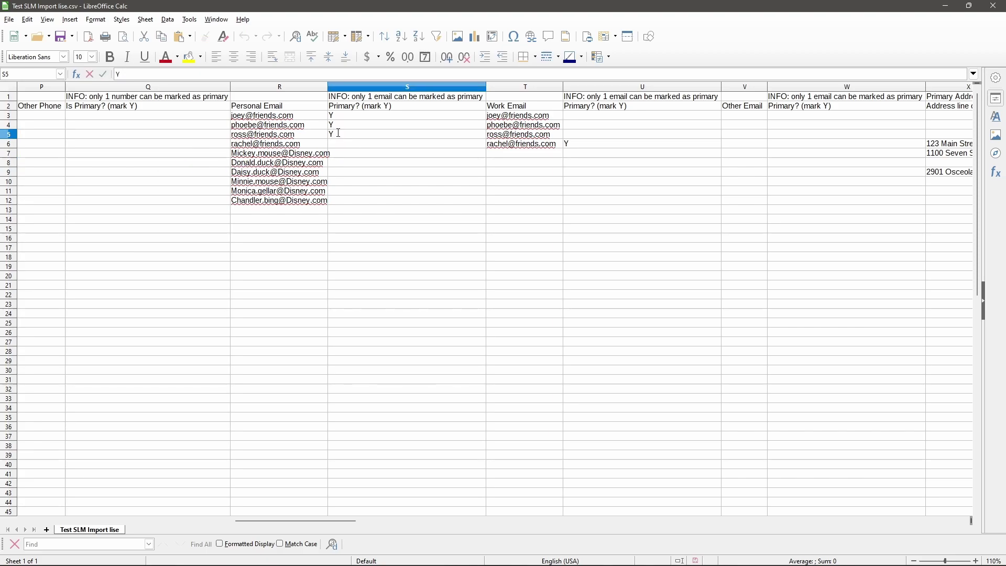
{"action": "left_click", "coordinate": [347, 127]}
{"action": "double_click", "coordinate": [339, 125]}
{"action": "double_click", "coordinate": [340, 116]}
{"action": "key", "text": "Return"}
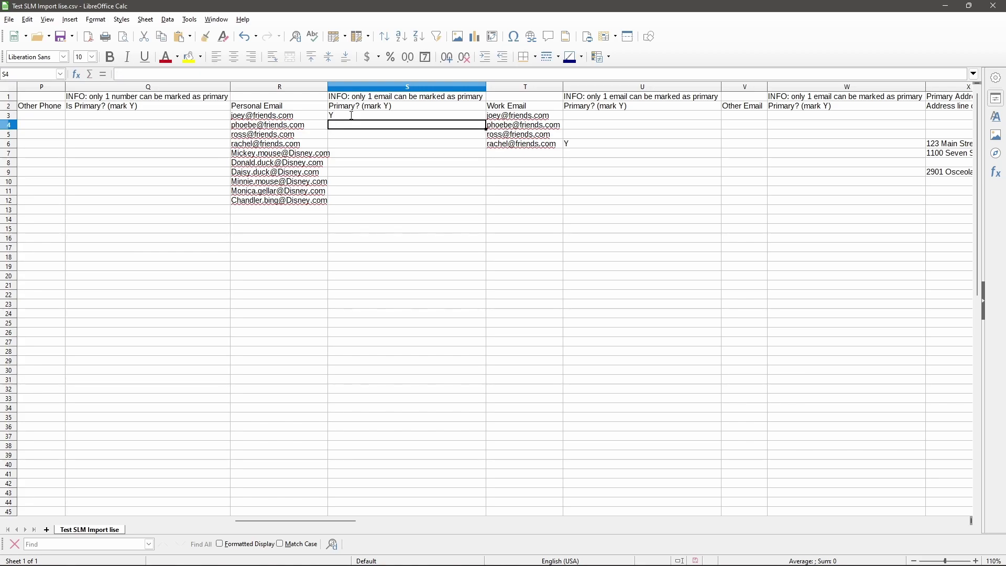
{"action": "type", "text": "Y"}
{"action": "key", "text": "Return"}
{"action": "type", "text": "Y"}
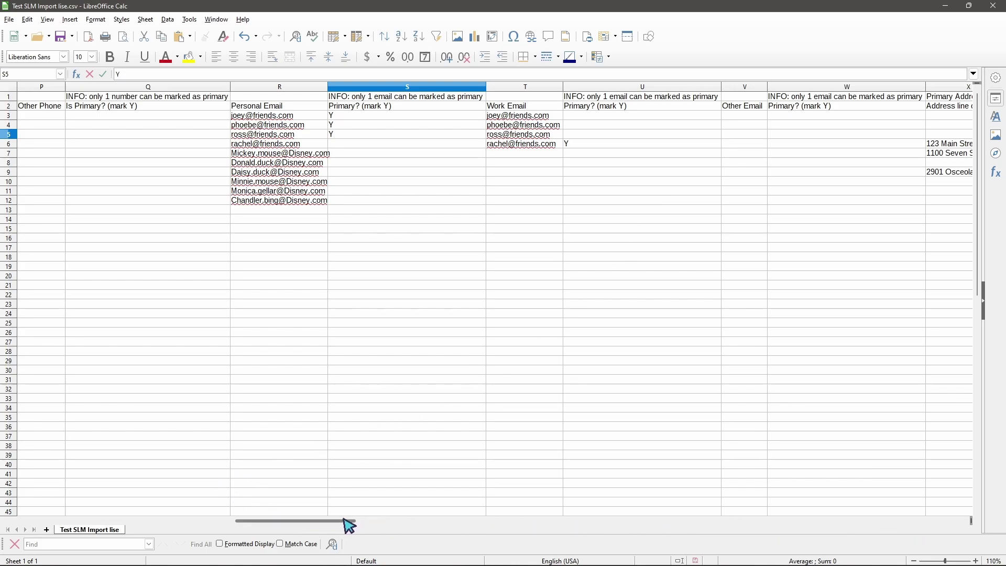
{"action": "left_click_drag", "start_coordinate": [344, 521], "coordinate": [442, 519]}
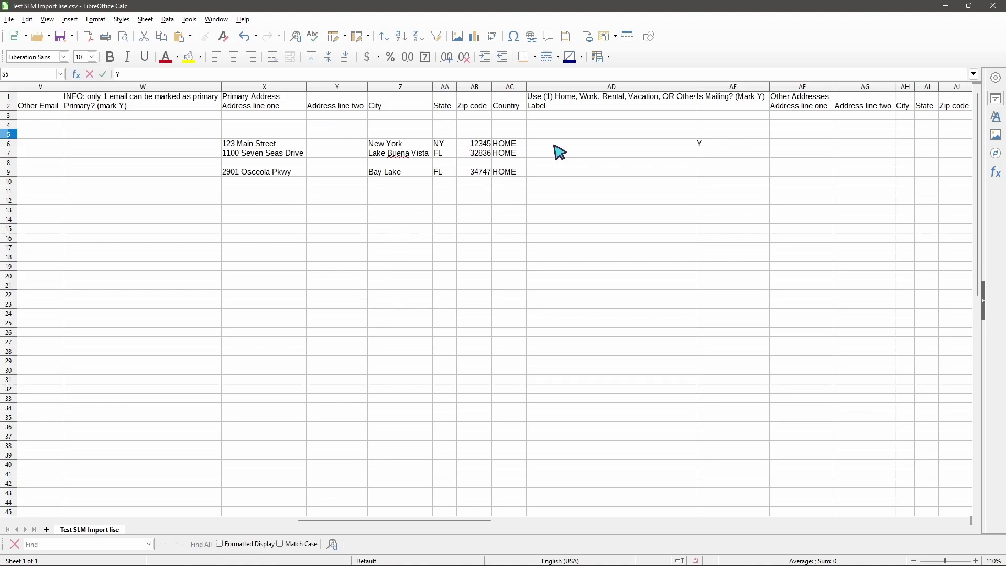
{"action": "left_click", "coordinate": [720, 98]}
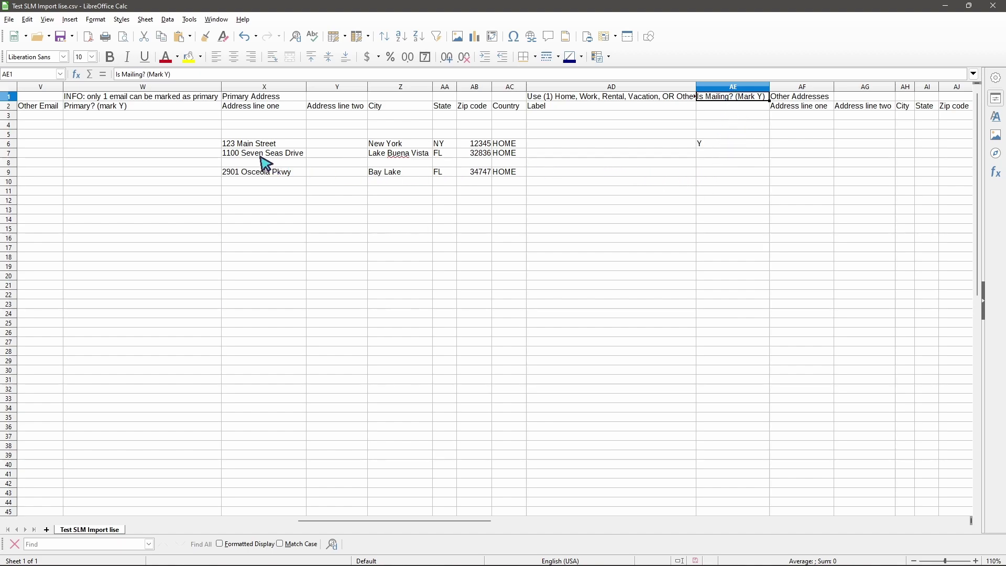
{"action": "left_click", "coordinate": [233, 145]}
{"action": "left_click", "coordinate": [235, 153]}
{"action": "left_click", "coordinate": [251, 173]}
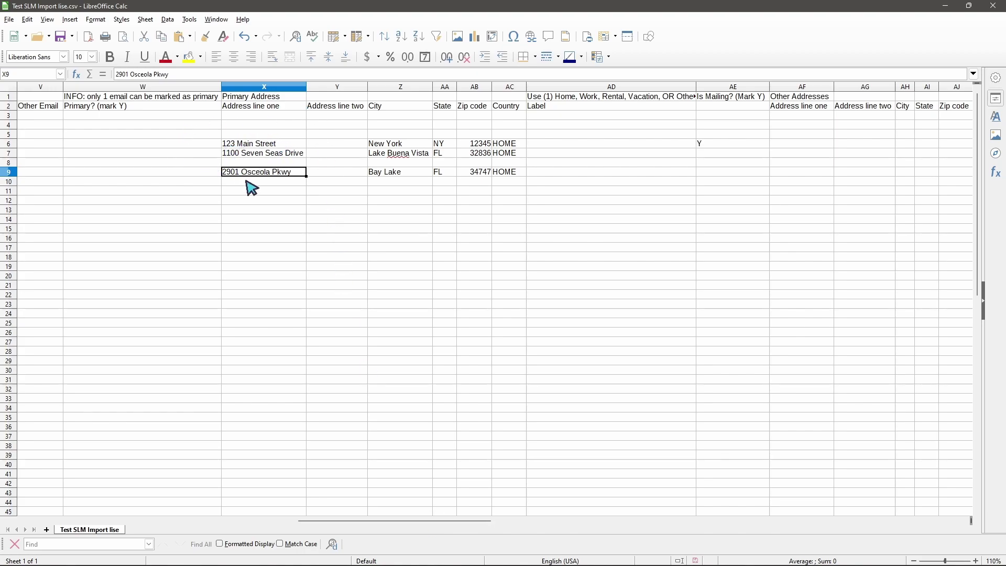
{"action": "left_click_drag", "start_coordinate": [418, 522], "coordinate": [588, 539]}
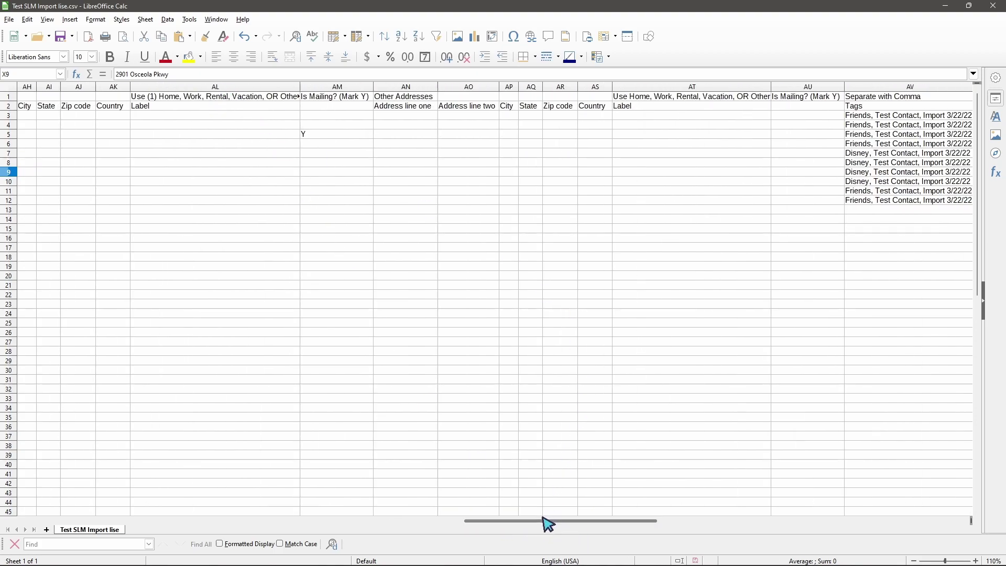
{"action": "left_click_drag", "start_coordinate": [554, 523], "coordinate": [716, 530]}
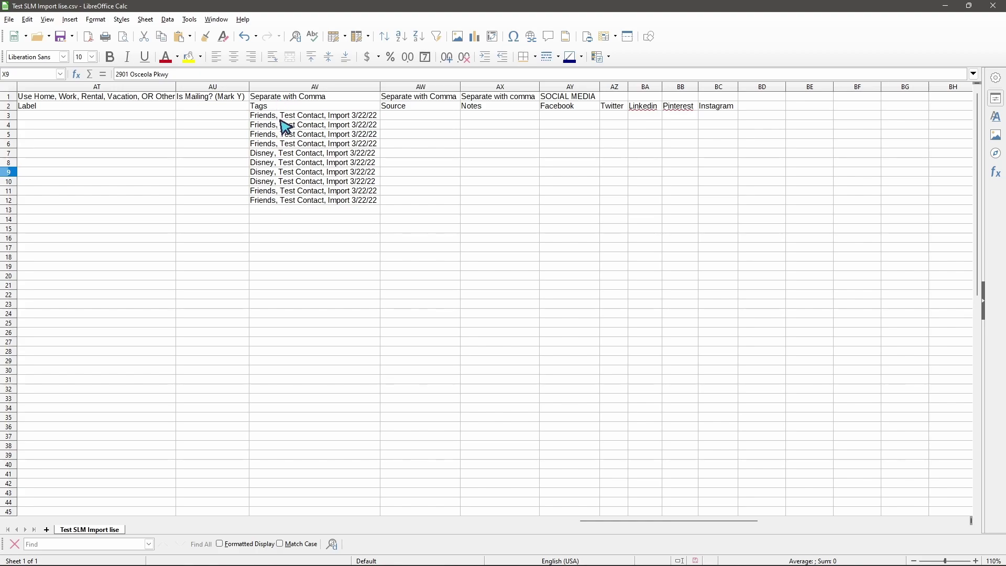
{"action": "left_click", "coordinate": [289, 216]}
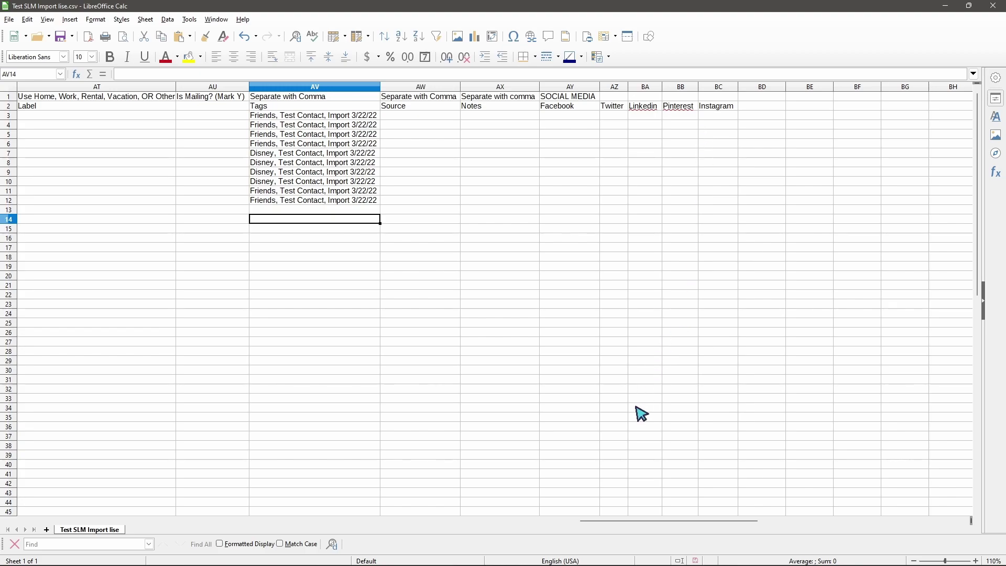
{"action": "left_click_drag", "start_coordinate": [652, 521], "coordinate": [84, 512]}
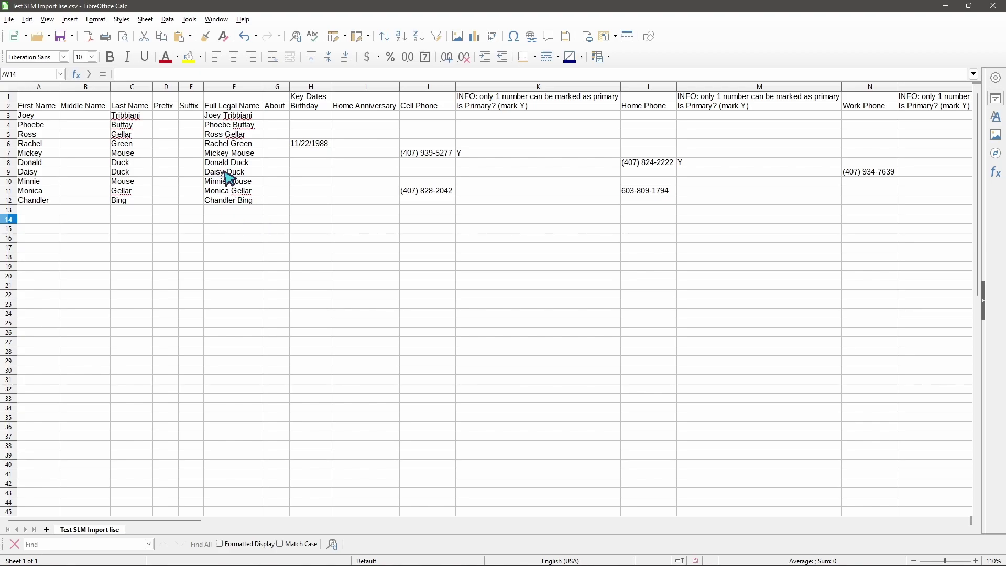
- Save As Text CSV (.csv), replacing Test SLM Import lise.csv in Downloads and keeping CSV format
{"action": "left_click", "coordinate": [10, 20]}
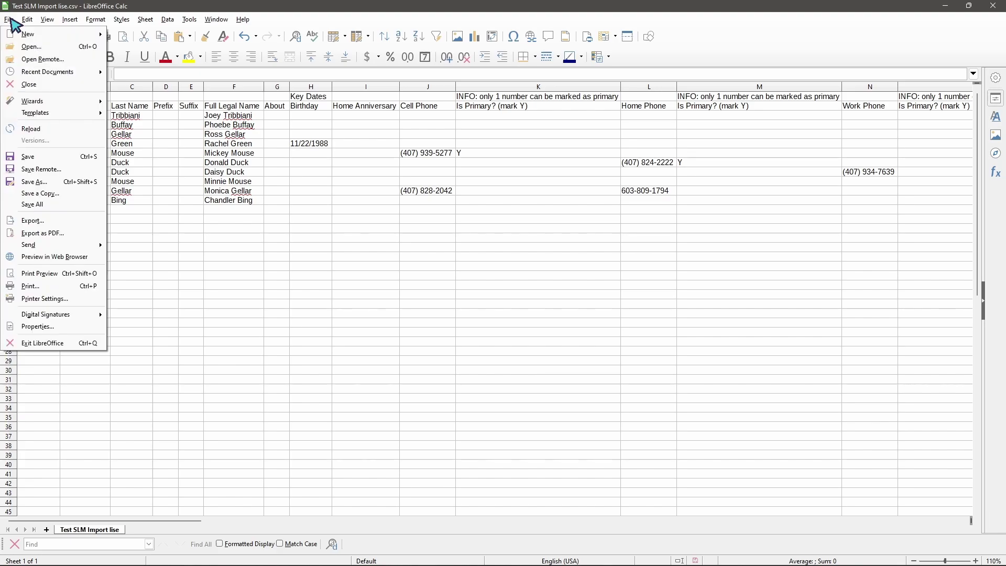
{"action": "left_click", "coordinate": [61, 184]}
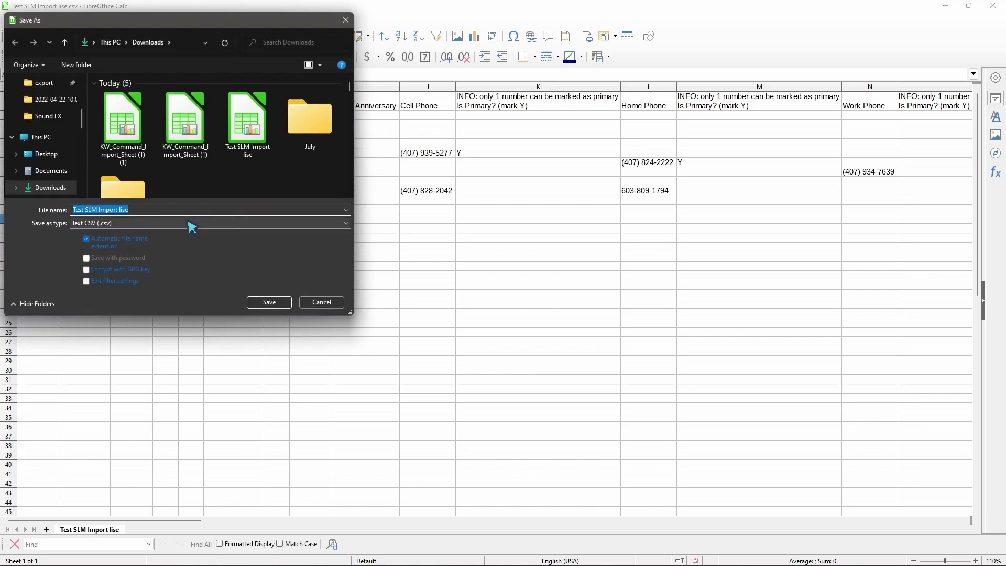
{"action": "left_click", "coordinate": [191, 226]}
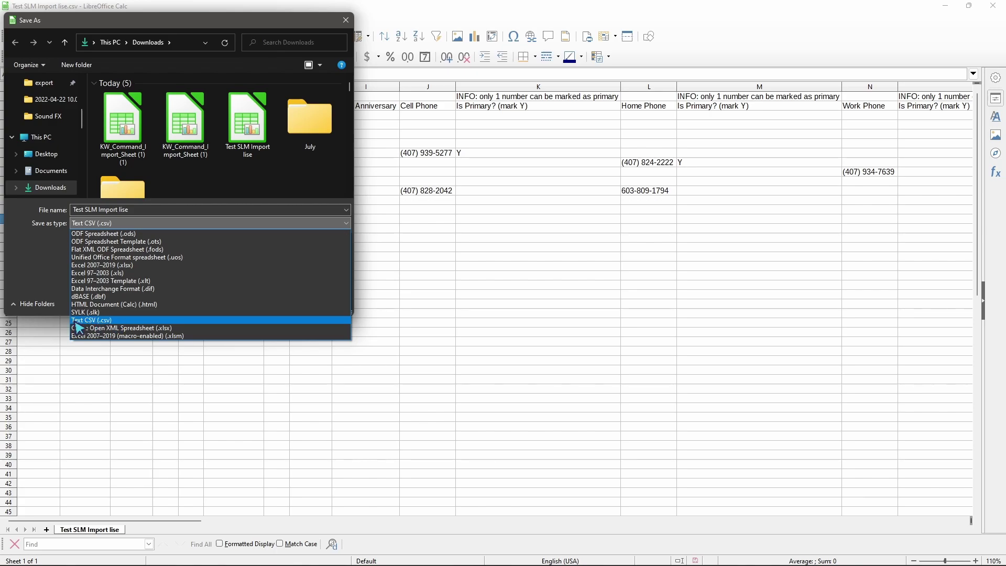
{"action": "left_click", "coordinate": [118, 321]}
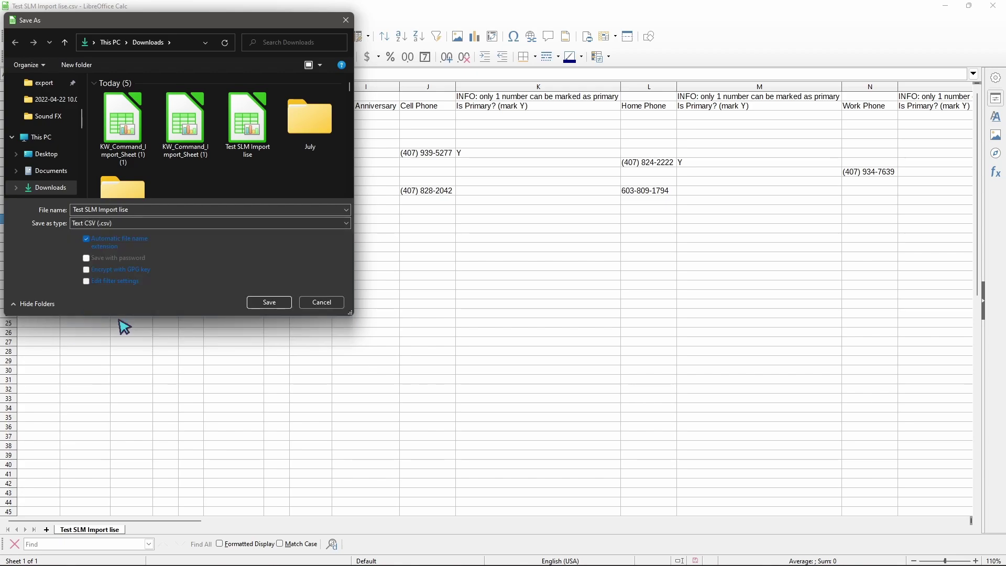
{"action": "left_click", "coordinate": [269, 302]}
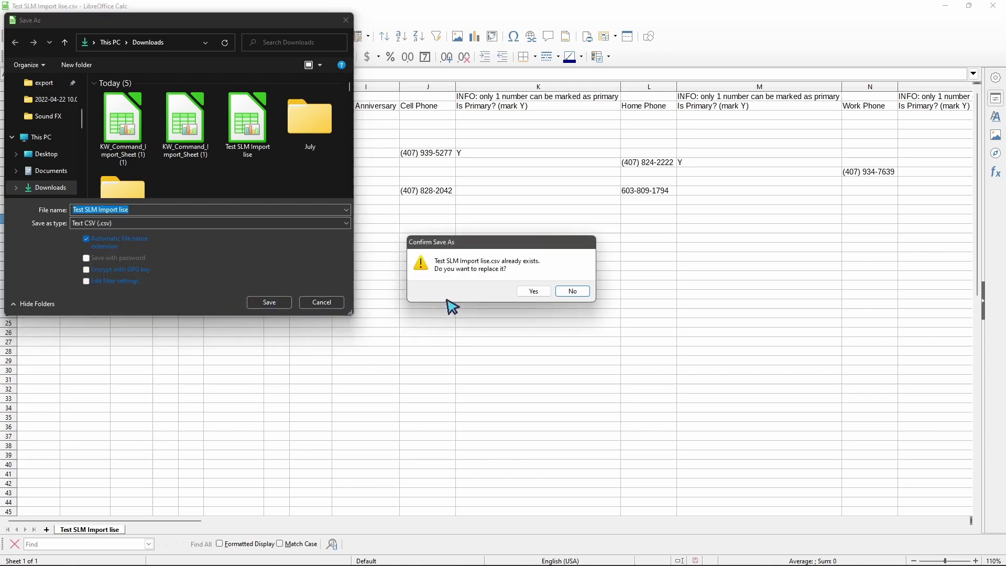
{"action": "left_click", "coordinate": [532, 291]}
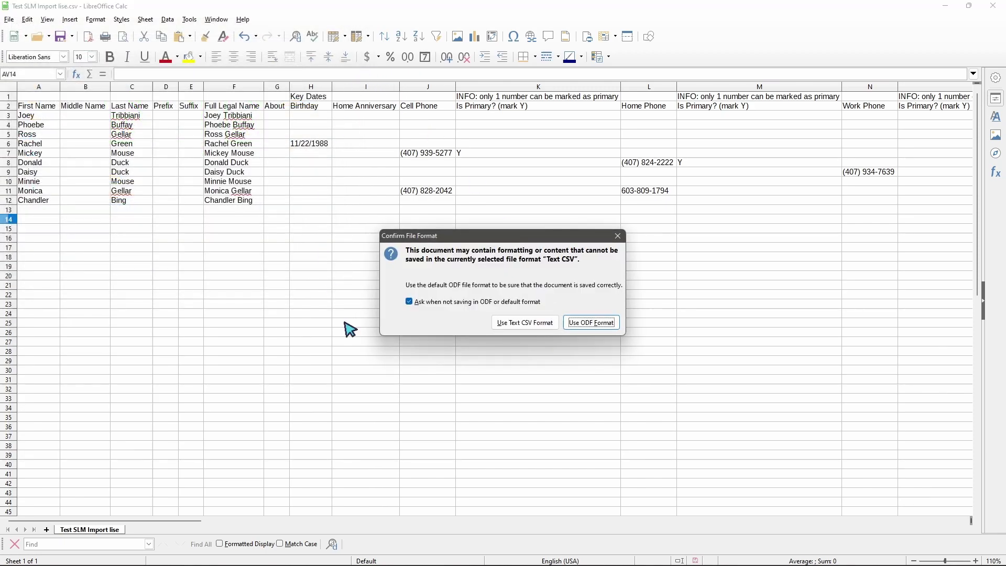
{"action": "left_click", "coordinate": [525, 324]}
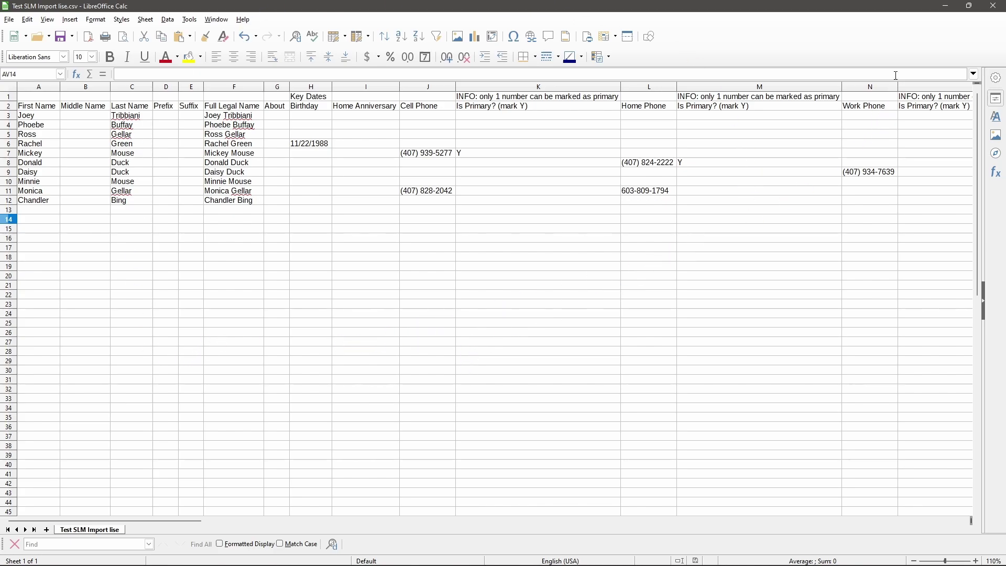
- Minimize Calc and browse to Test SLM Import lise.csv in Downloads to upload it
{"action": "left_click", "coordinate": [945, 7]}
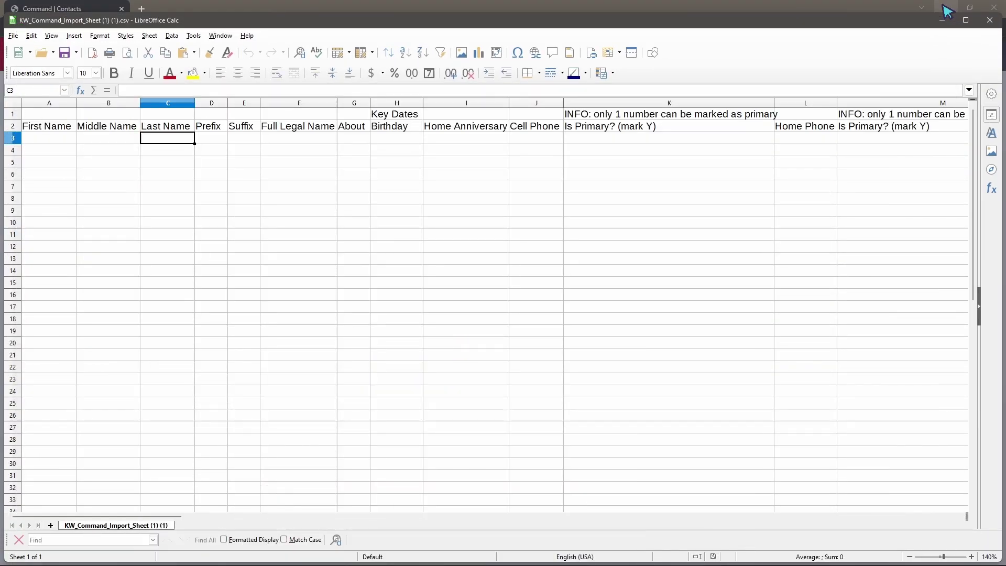
{"action": "left_click", "coordinate": [943, 21]}
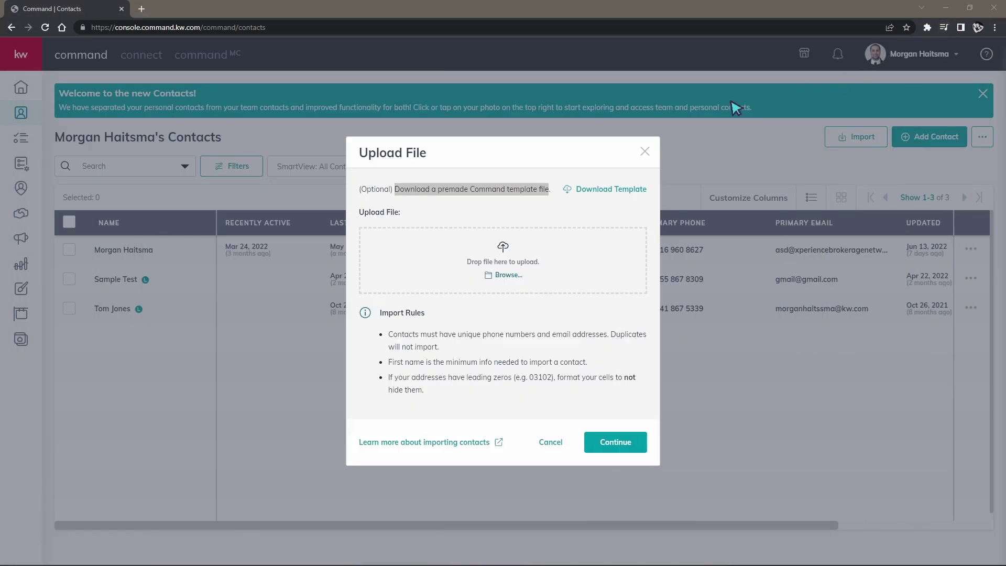
{"action": "left_click", "coordinate": [508, 276]}
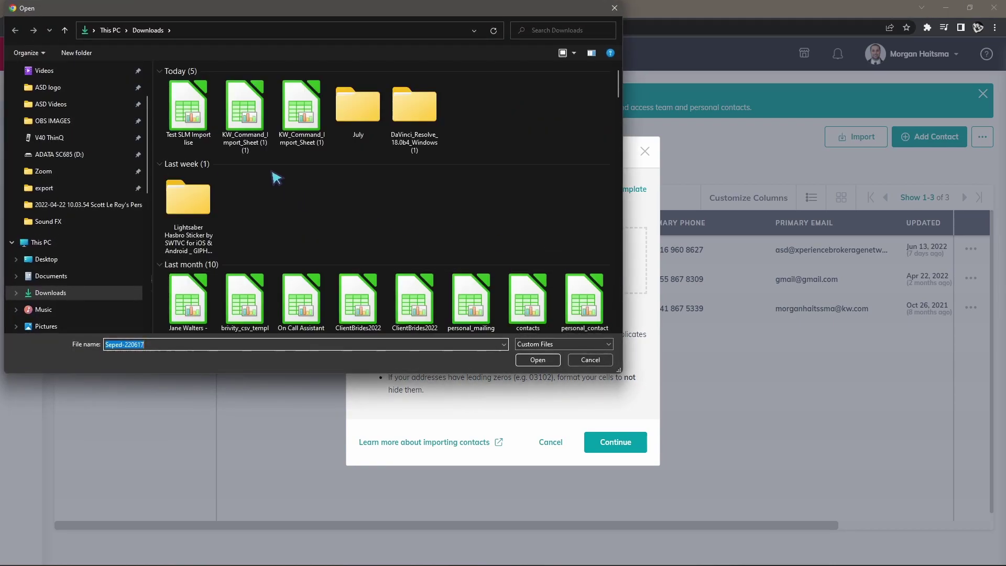
{"action": "left_click", "coordinate": [181, 120]}
{"action": "left_click", "coordinate": [541, 361]}
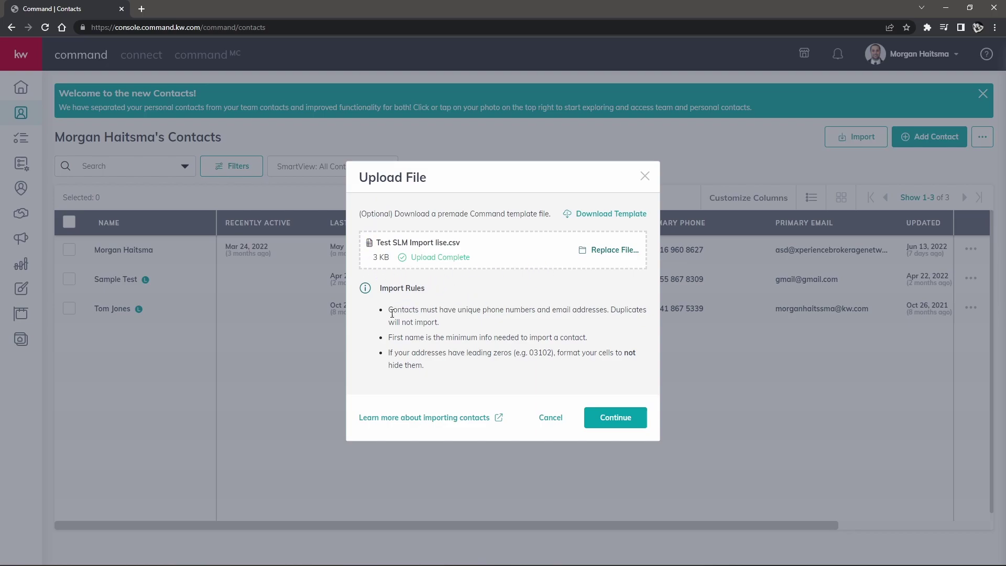
{"action": "left_click_drag", "start_coordinate": [390, 309], "coordinate": [581, 309]}
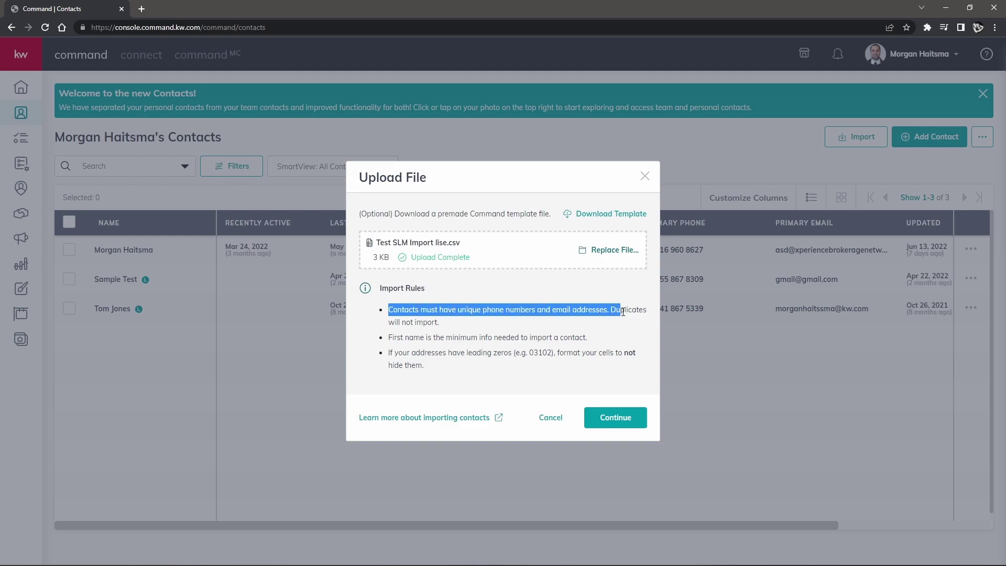
{"action": "left_click_drag", "start_coordinate": [622, 311], "coordinate": [652, 320]}
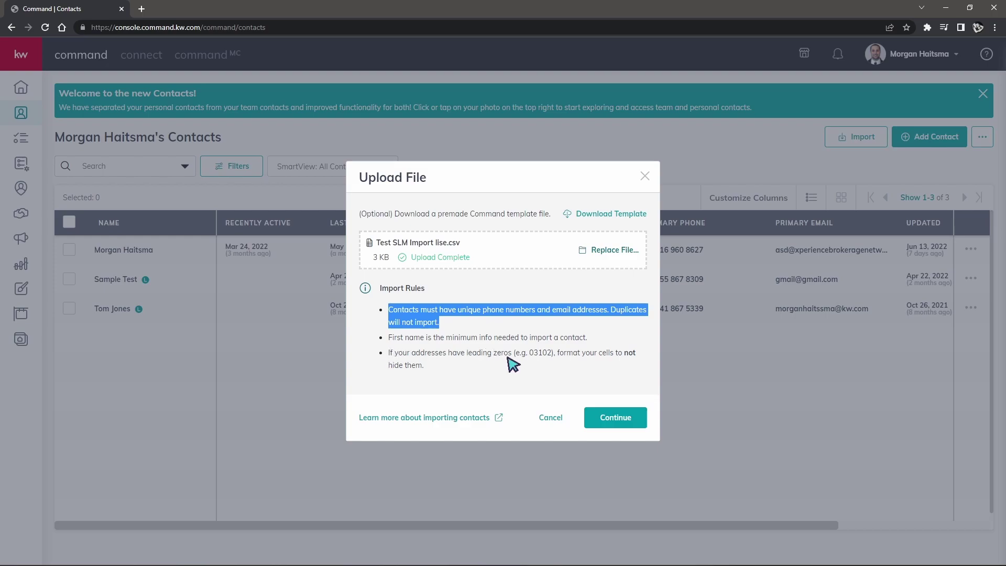
{"action": "left_click", "coordinate": [540, 356]}
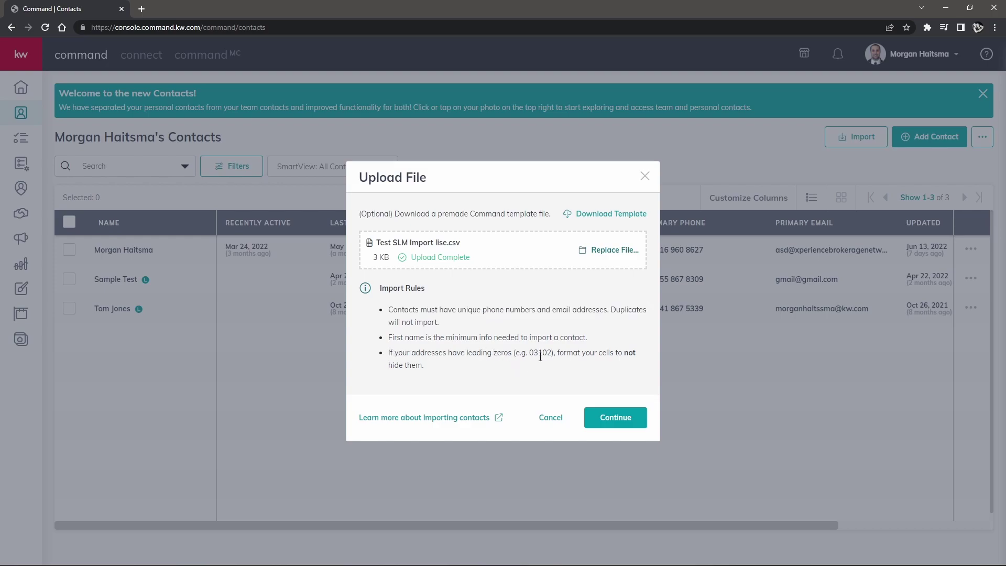
{"action": "double_click", "coordinate": [540, 356]}
{"action": "left_click", "coordinate": [543, 377]}
- Continue to Review & Finalize Import and scroll through the mapped contacts
{"action": "left_click", "coordinate": [607, 418]}
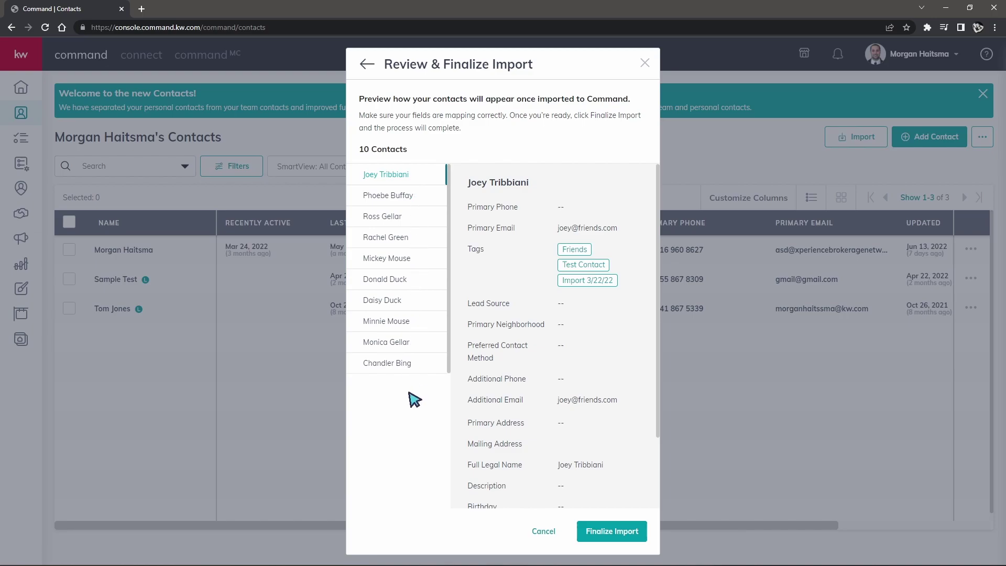
{"action": "scroll", "coordinate": [585, 264], "scroll_direction": "down", "scroll_amount": 2}
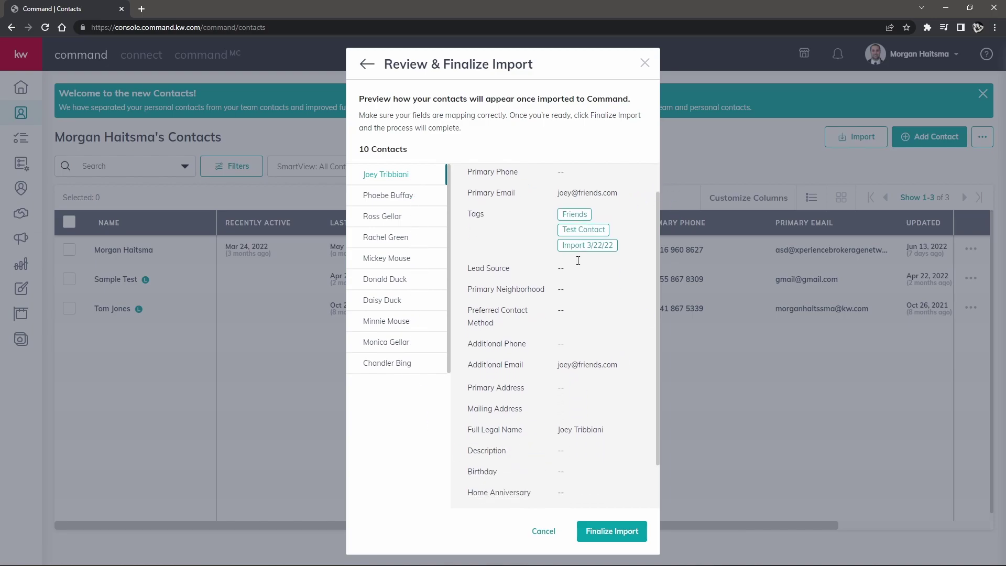
{"action": "scroll", "coordinate": [585, 267], "scroll_direction": "up", "scroll_amount": 2}
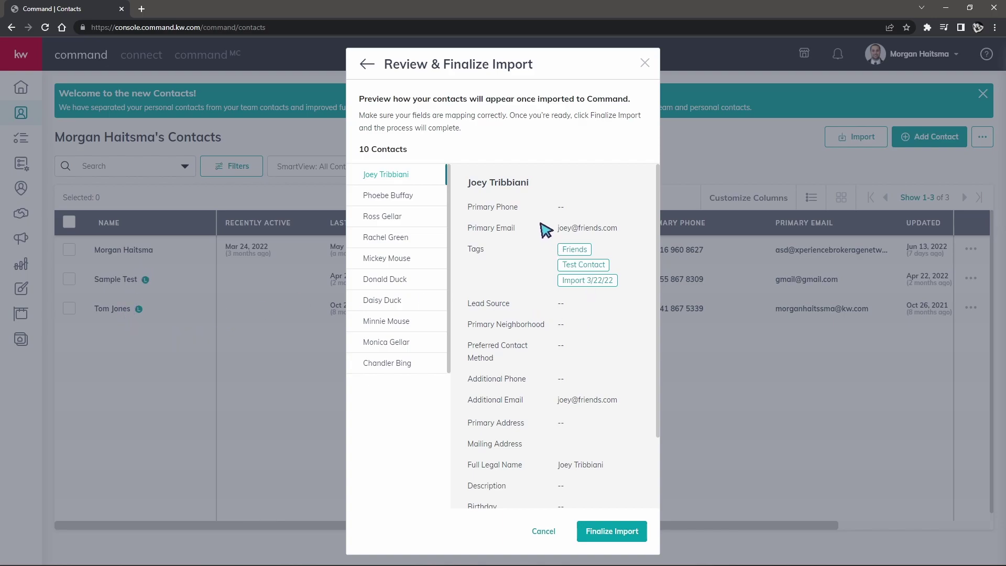
{"action": "scroll", "coordinate": [502, 267], "scroll_direction": "down", "scroll_amount": 2}
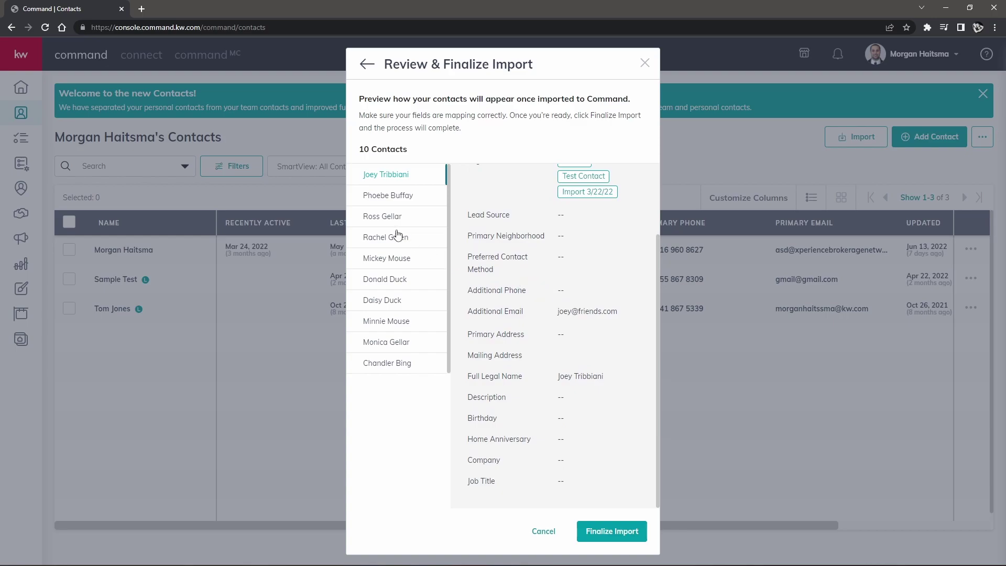
- Preview the second through fifth contacts' mapped fields, then finalize importing the 10 contacts
{"action": "left_click", "coordinate": [381, 201]}
{"action": "left_click", "coordinate": [392, 222]}
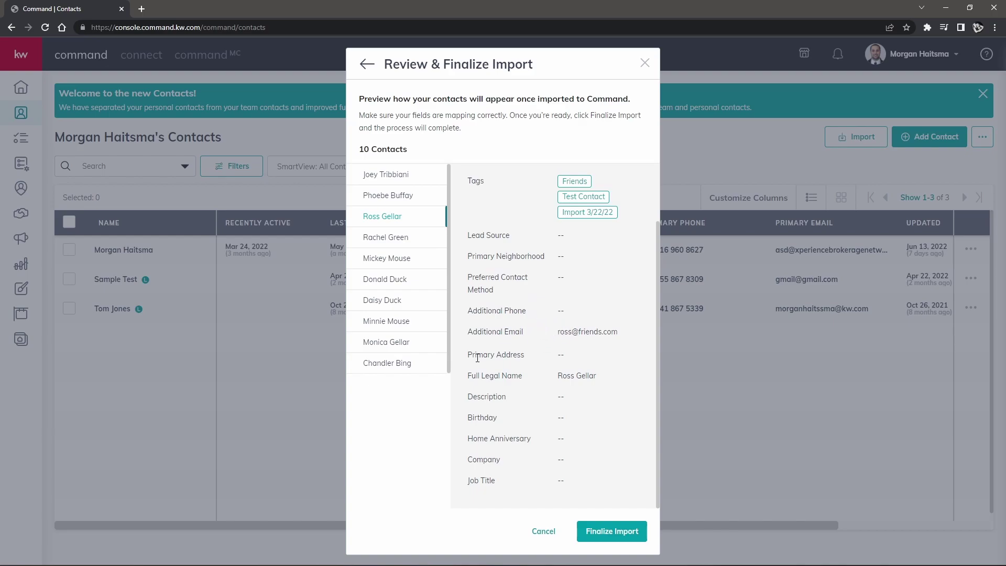
{"action": "left_click", "coordinate": [388, 241]}
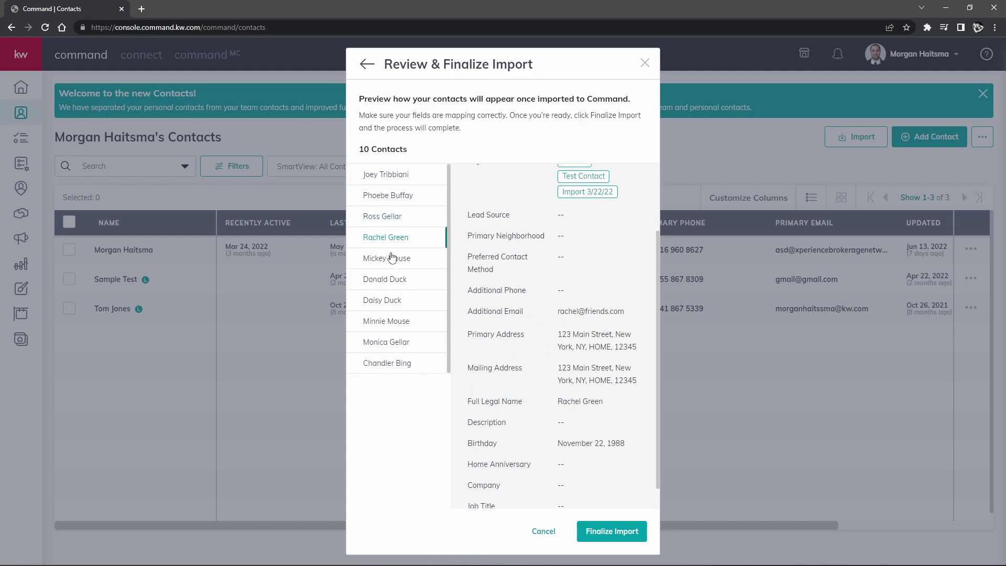
{"action": "left_click", "coordinate": [390, 258]}
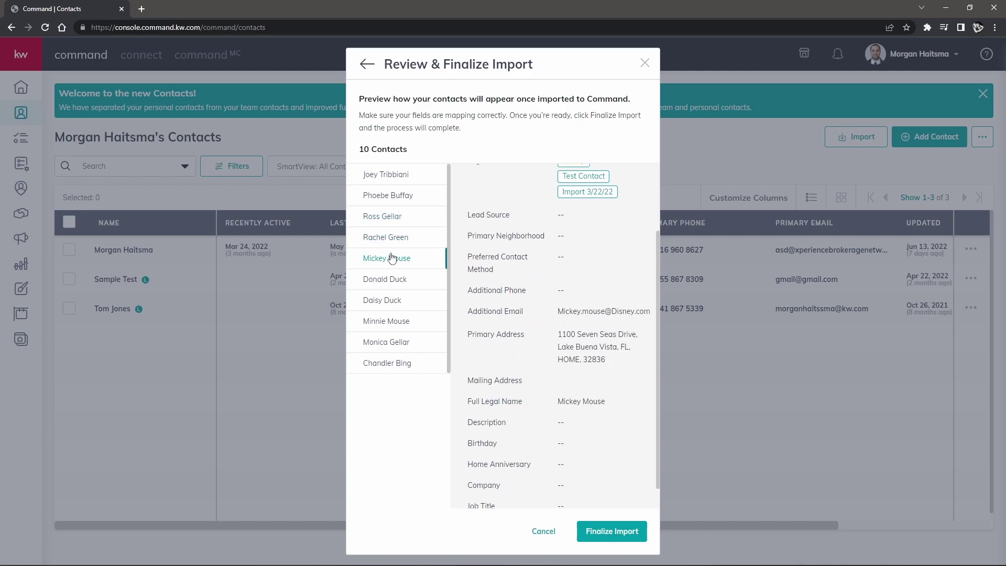
{"action": "left_click", "coordinate": [605, 535]}
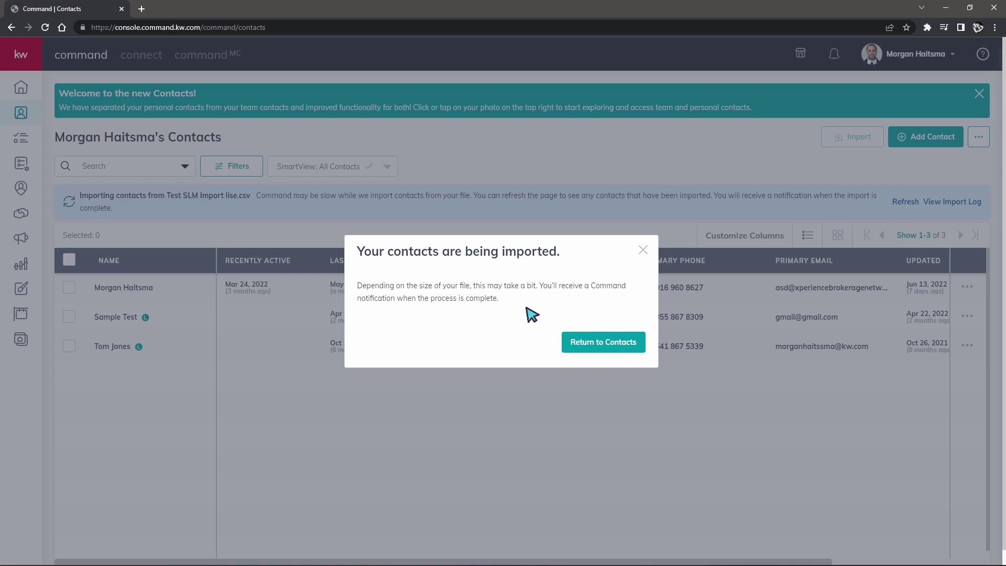
- Return to Contacts, reload the page, and check notifications for the import result
{"action": "left_click", "coordinate": [635, 343]}
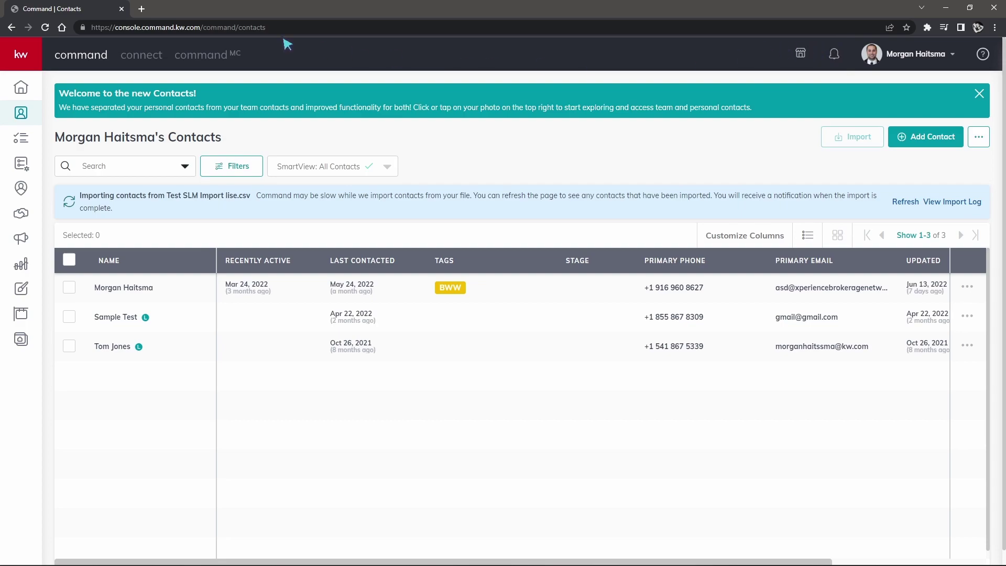
{"action": "left_click", "coordinate": [45, 27]}
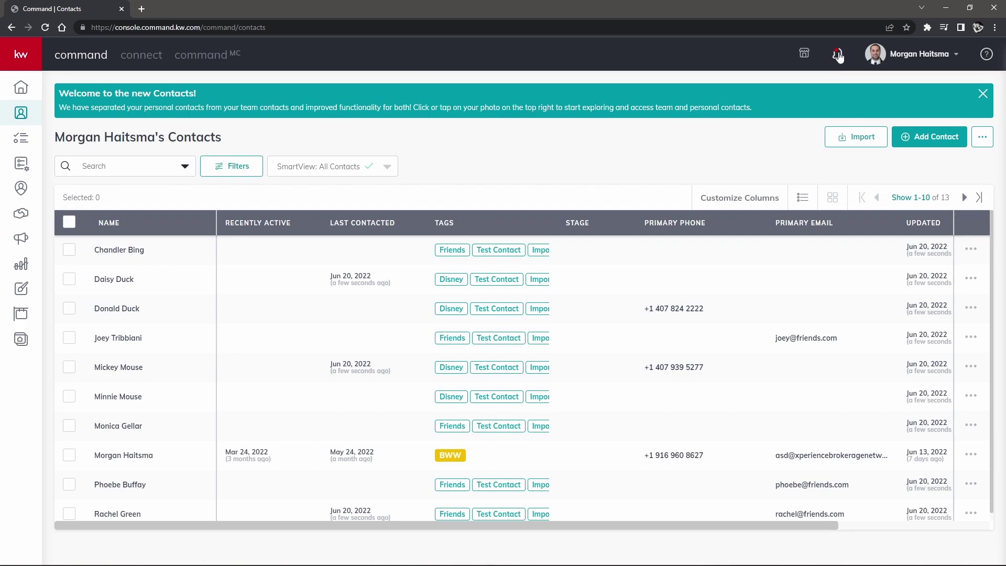
{"action": "left_click", "coordinate": [838, 55]}
- Open Settings > Command Settings > My Logs > Imports, showing the Jun 20, 2022 import of 10 contacts
{"action": "left_click", "coordinate": [936, 59]}
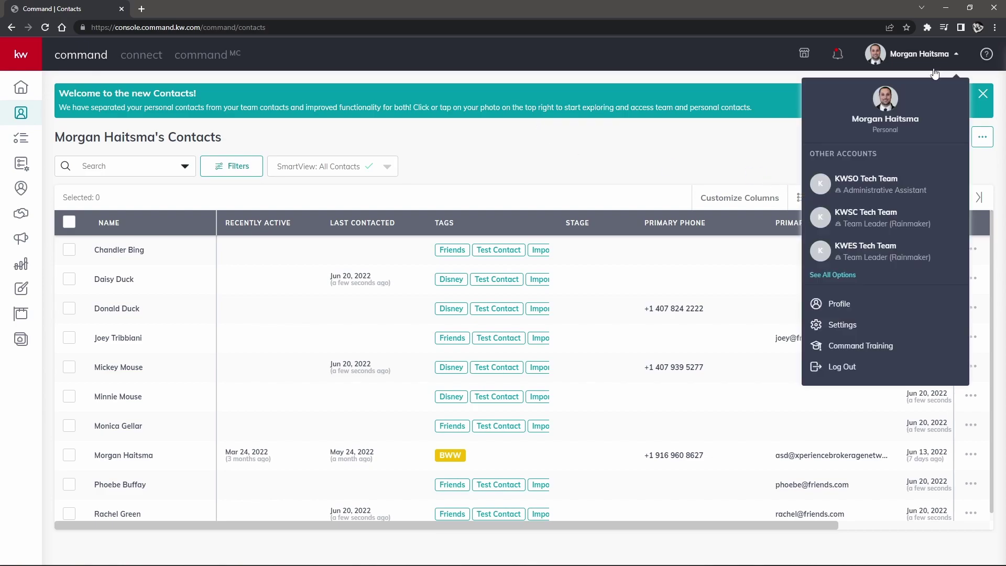
{"action": "left_click", "coordinate": [843, 325]}
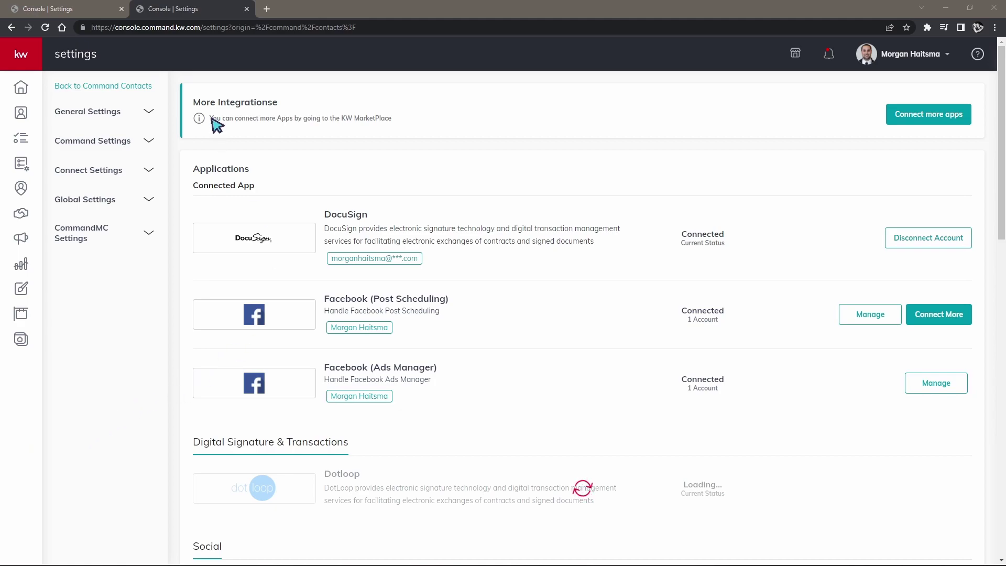
{"action": "left_click", "coordinate": [117, 141]}
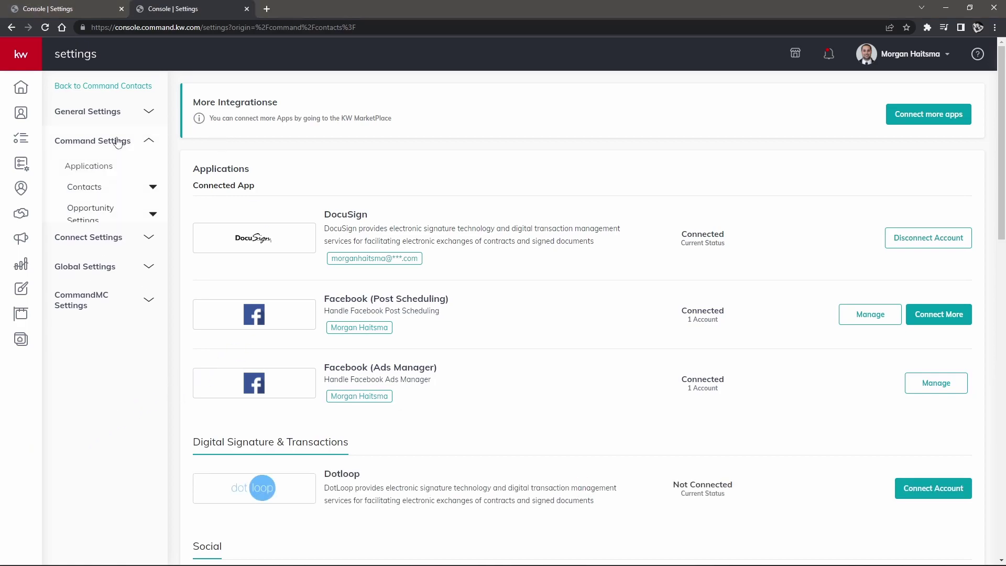
{"action": "left_click", "coordinate": [100, 263]}
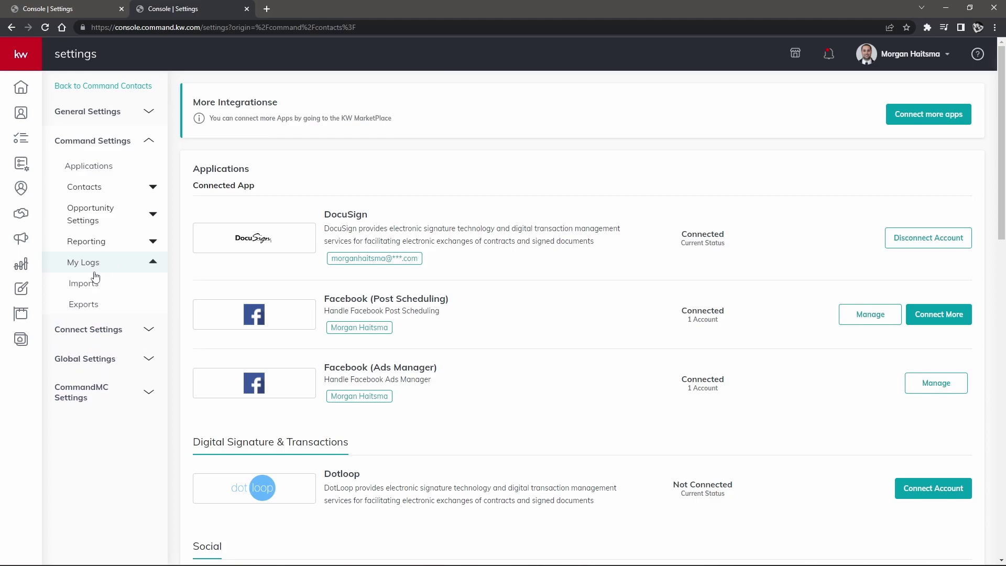
{"action": "left_click", "coordinate": [95, 284]}
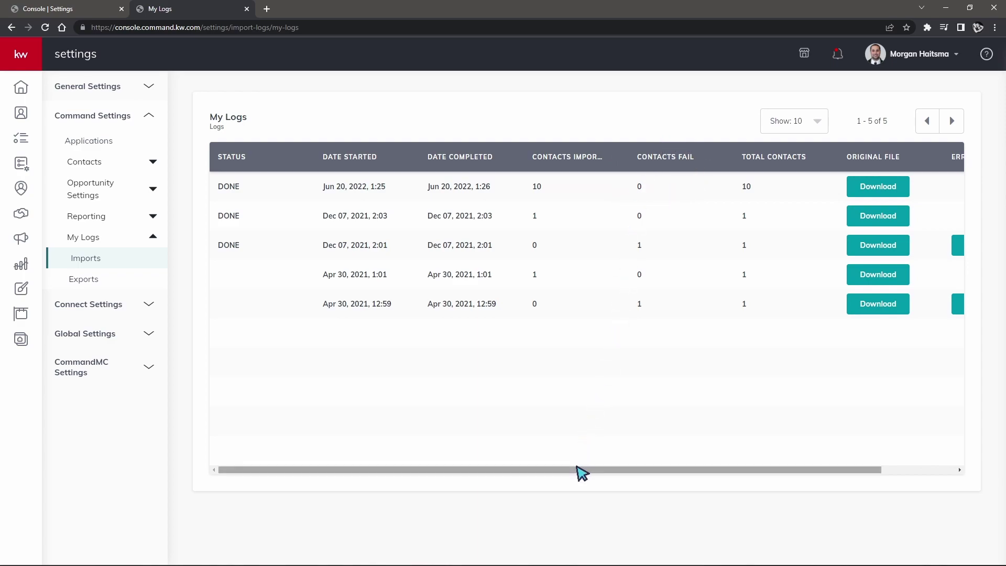
{"action": "left_click_drag", "start_coordinate": [579, 469], "coordinate": [655, 470]}
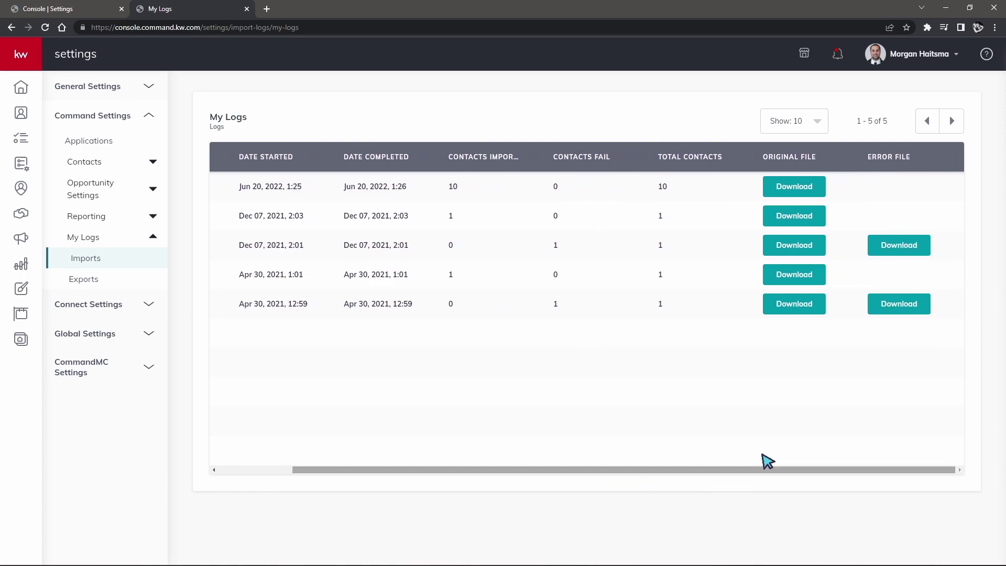